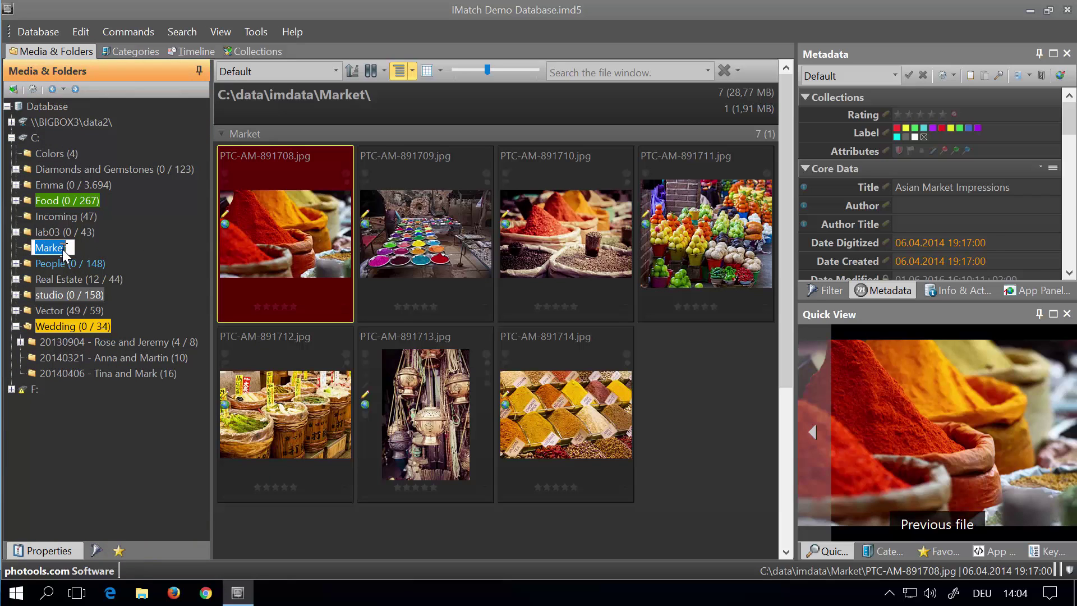
Cancel the Market folder rename and add PTC-AM-891709, 891710 and 891711 to the selection.
key(Escape)
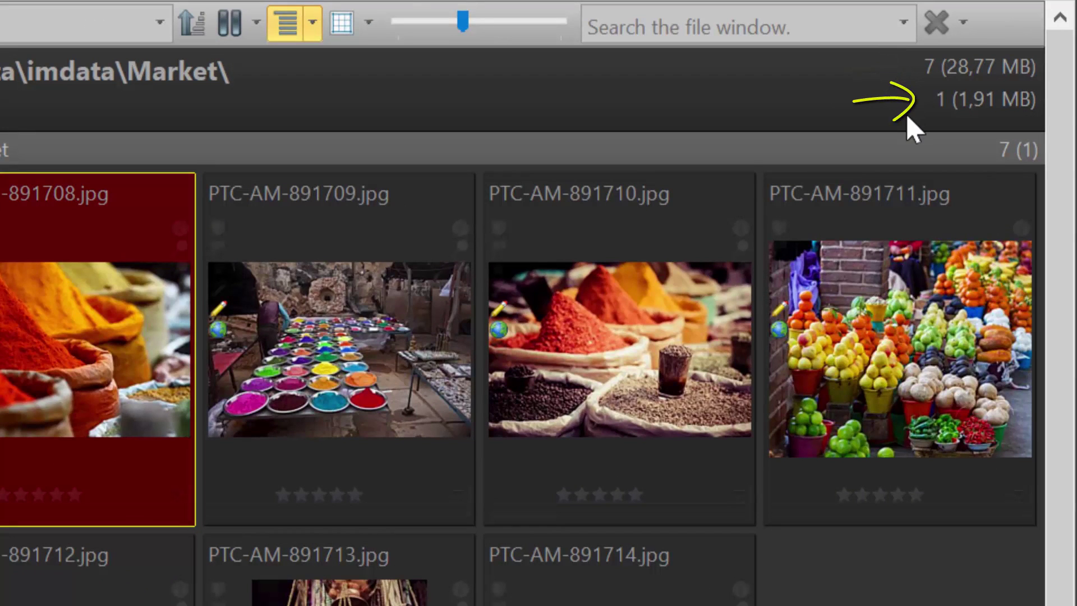
mouse_move(624, 305)
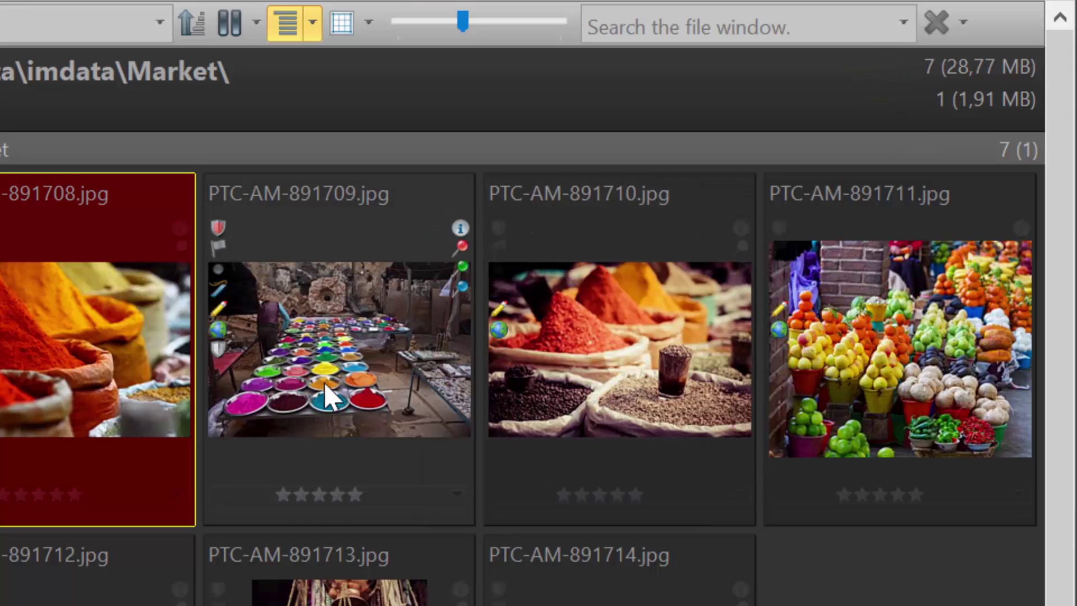
ctrl+click(325, 396)
ctrl+click(608, 291)
ctrl+click(843, 250)
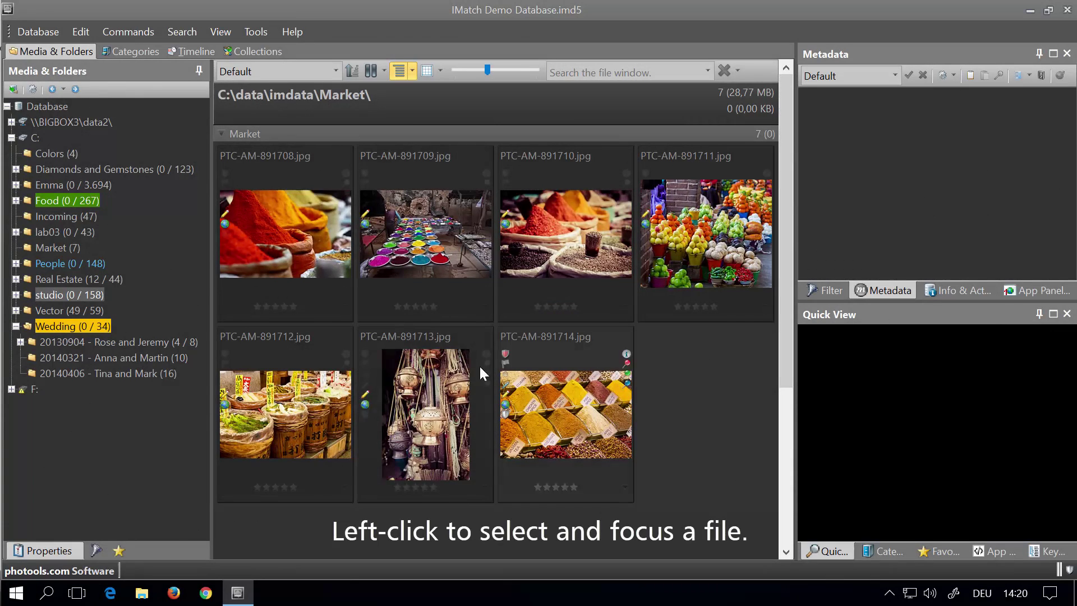
click(305, 253)
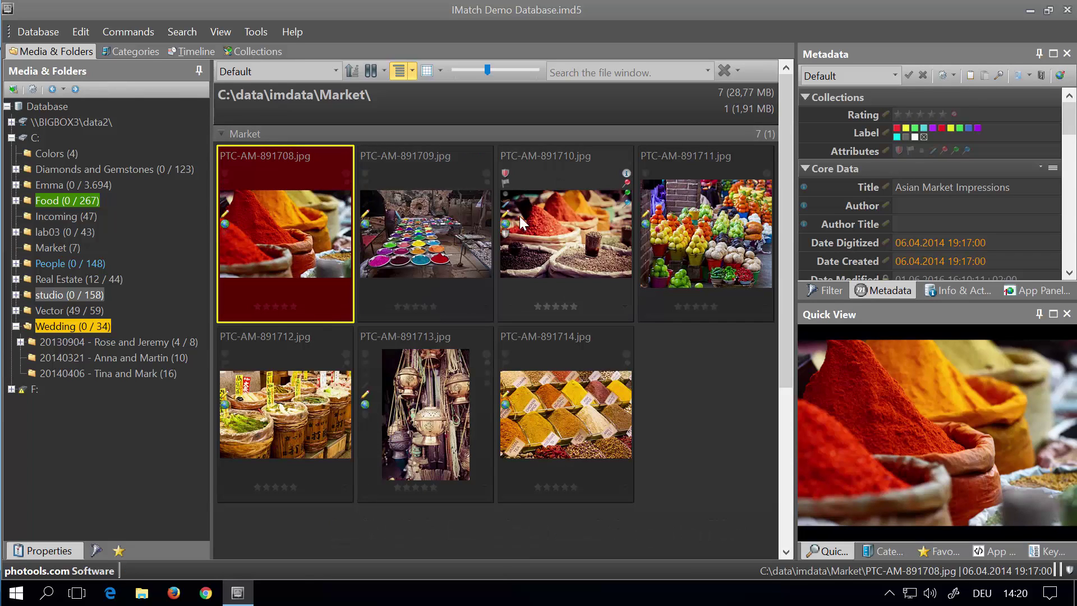
click(562, 201)
click(553, 385)
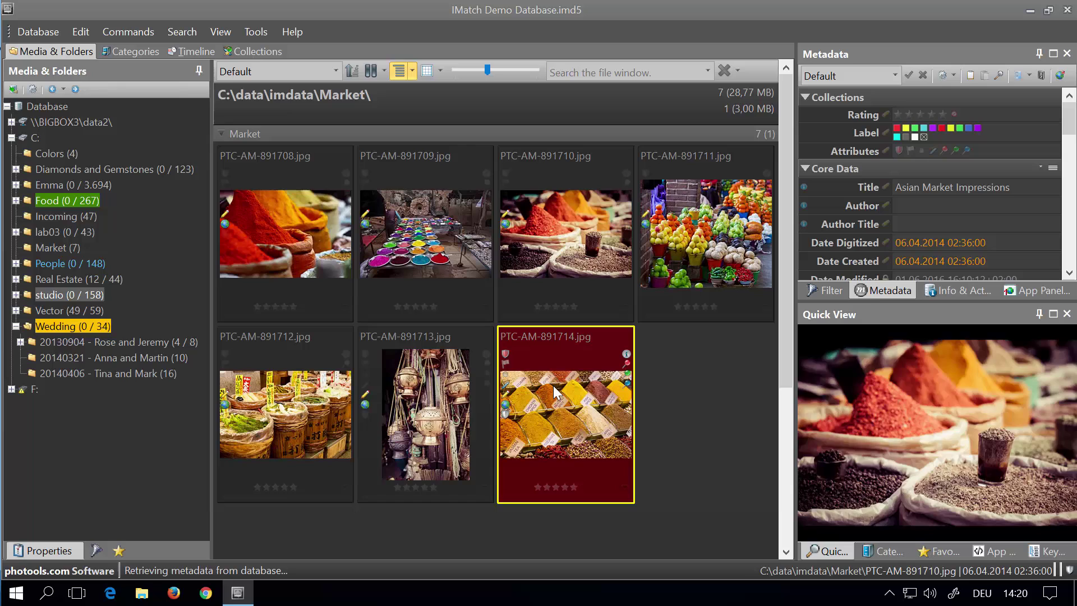
click(482, 409)
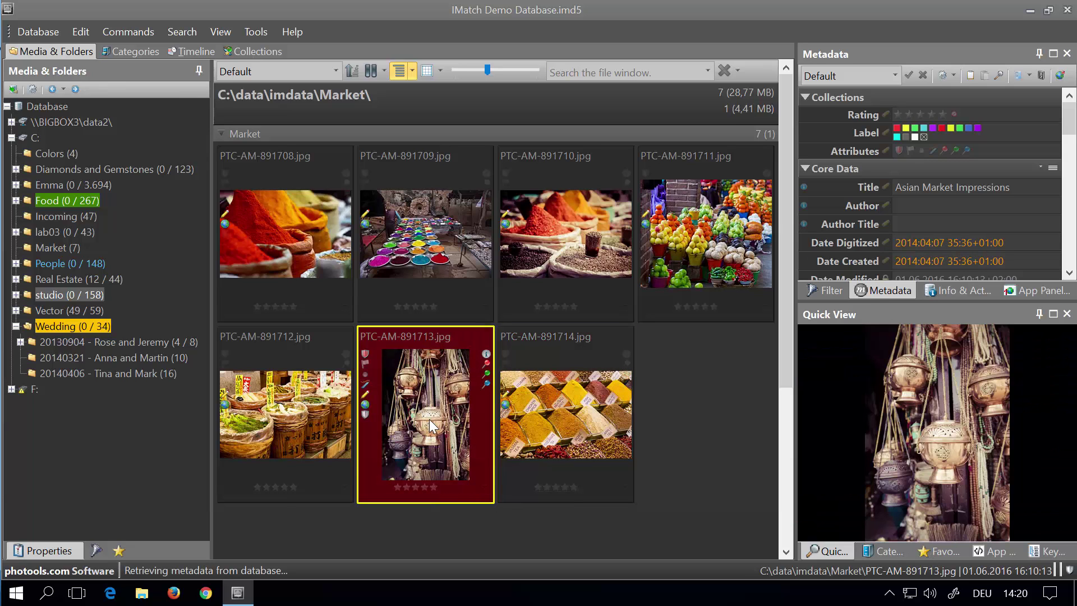
click(319, 429)
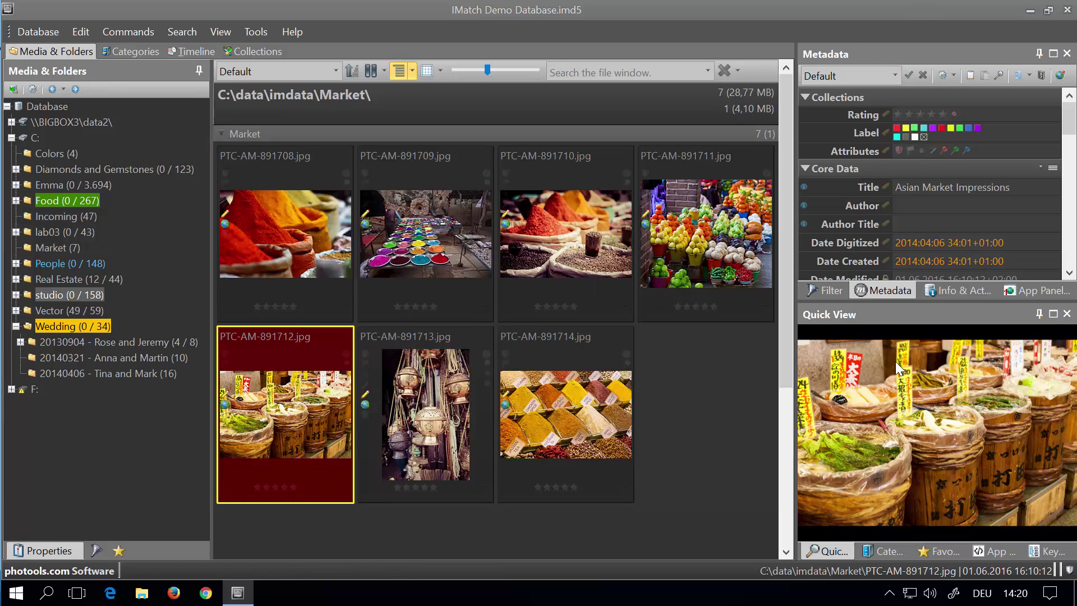
click(593, 240)
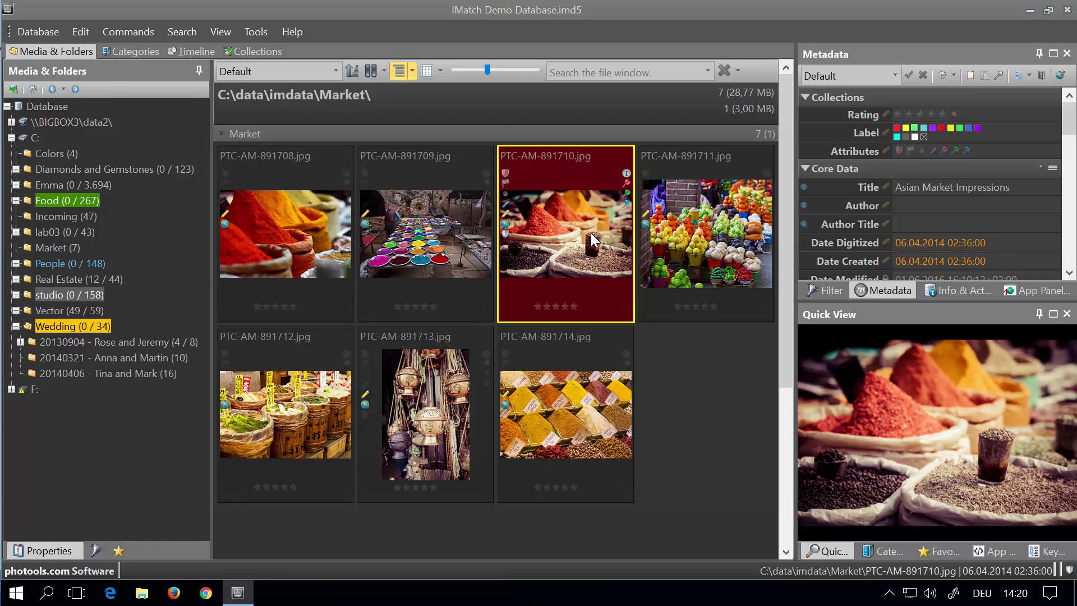
click(681, 381)
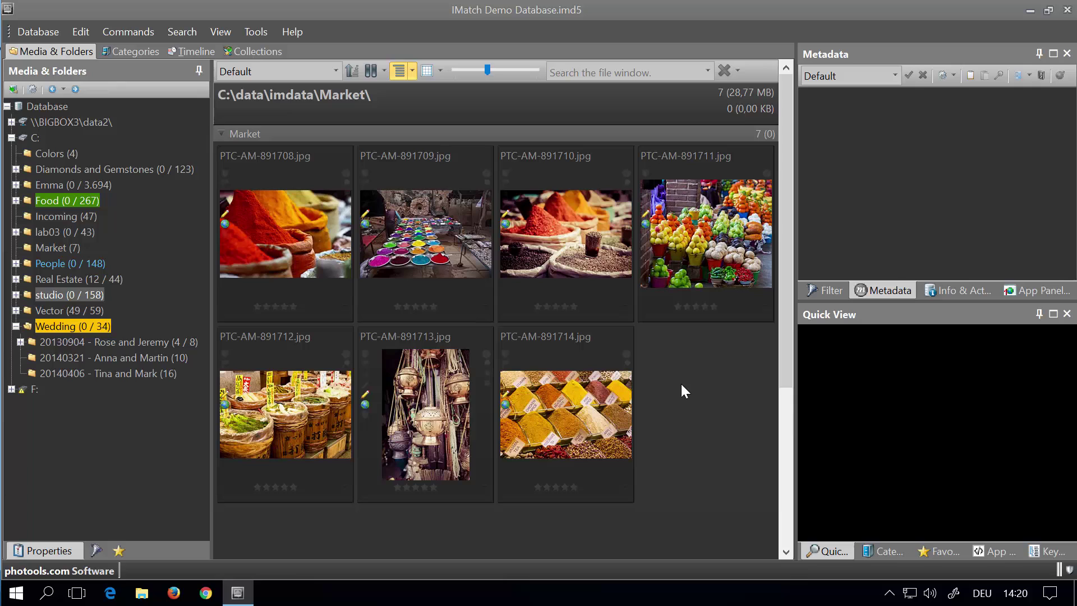
click(307, 258)
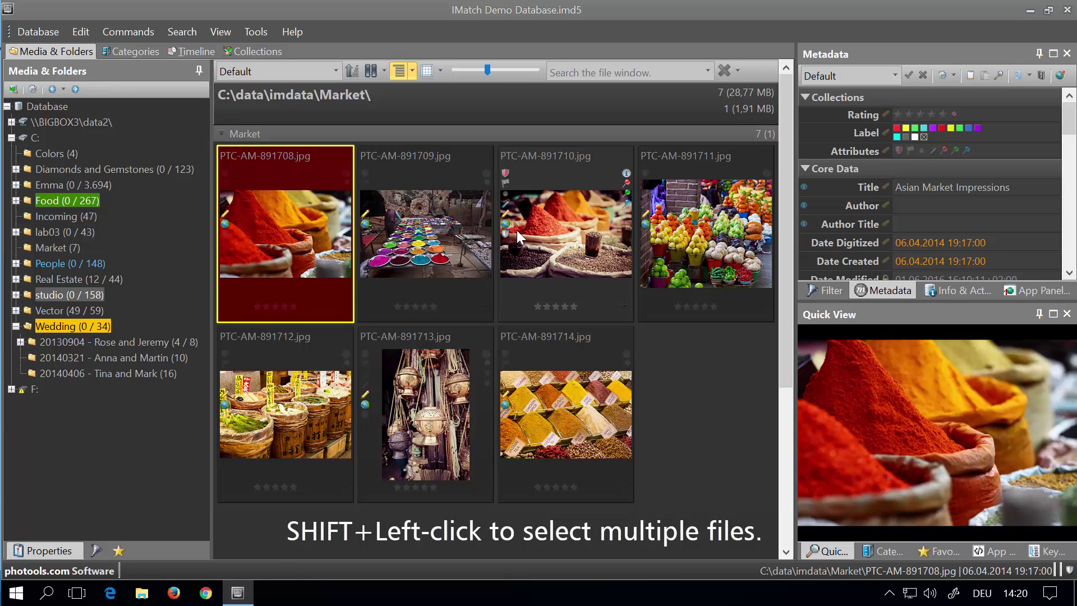
shift+click(431, 405)
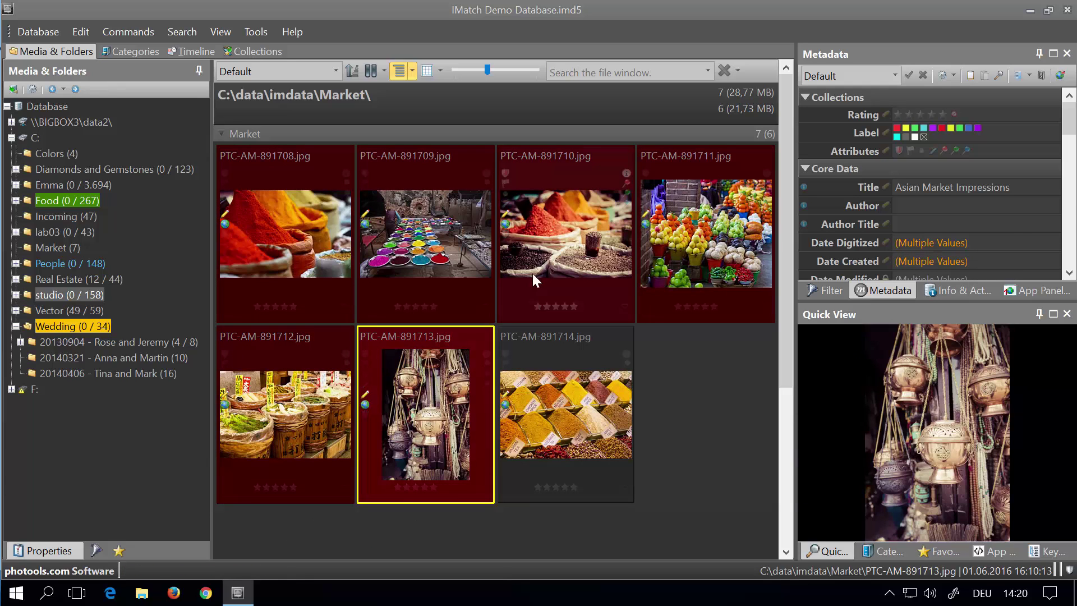
click(587, 200)
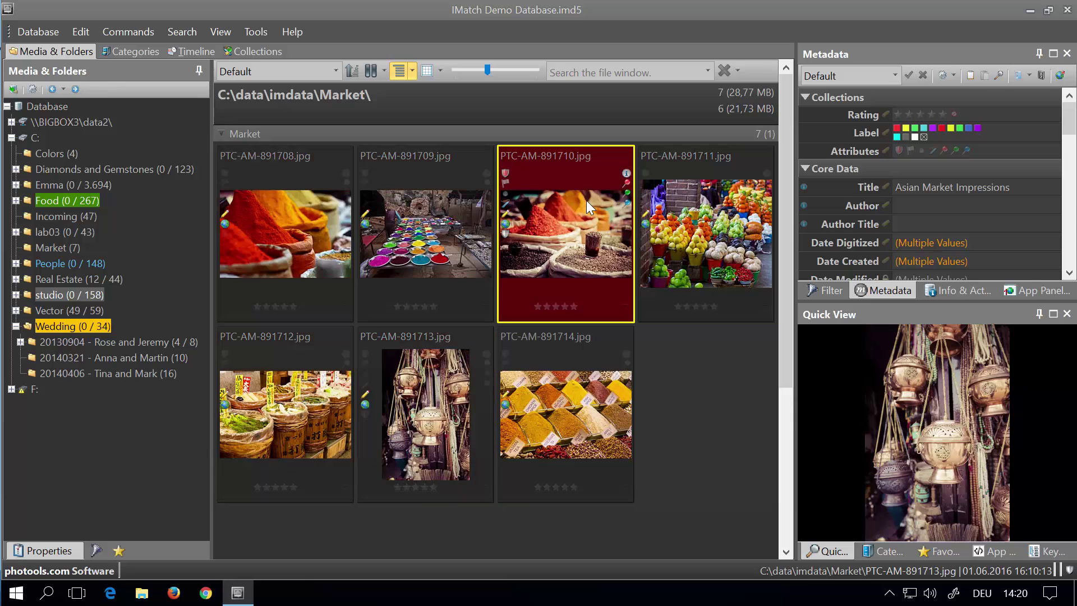
shift+click(445, 383)
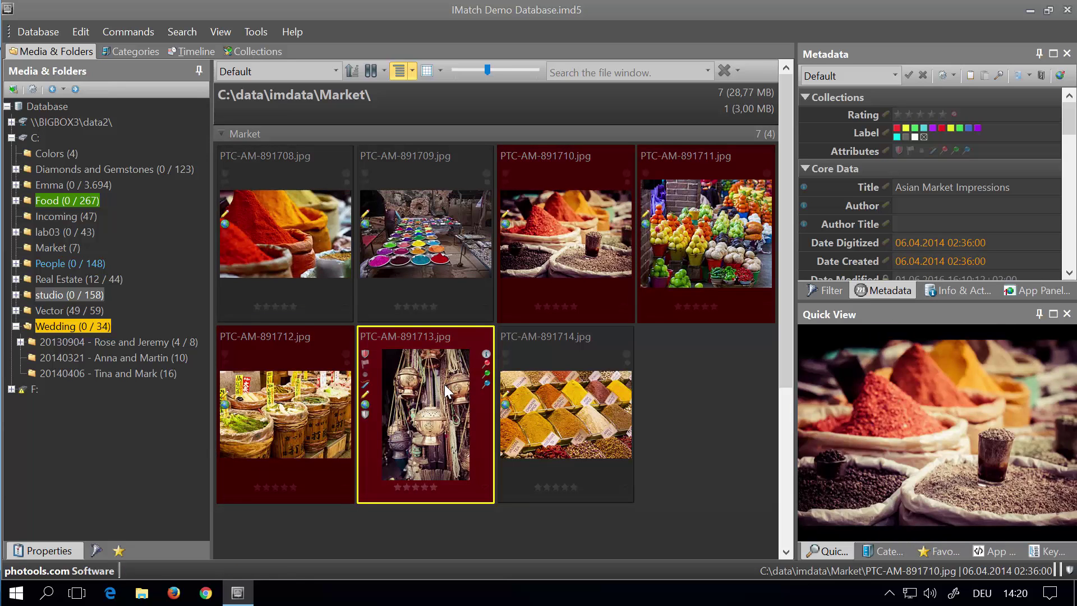
click(689, 342)
click(587, 244)
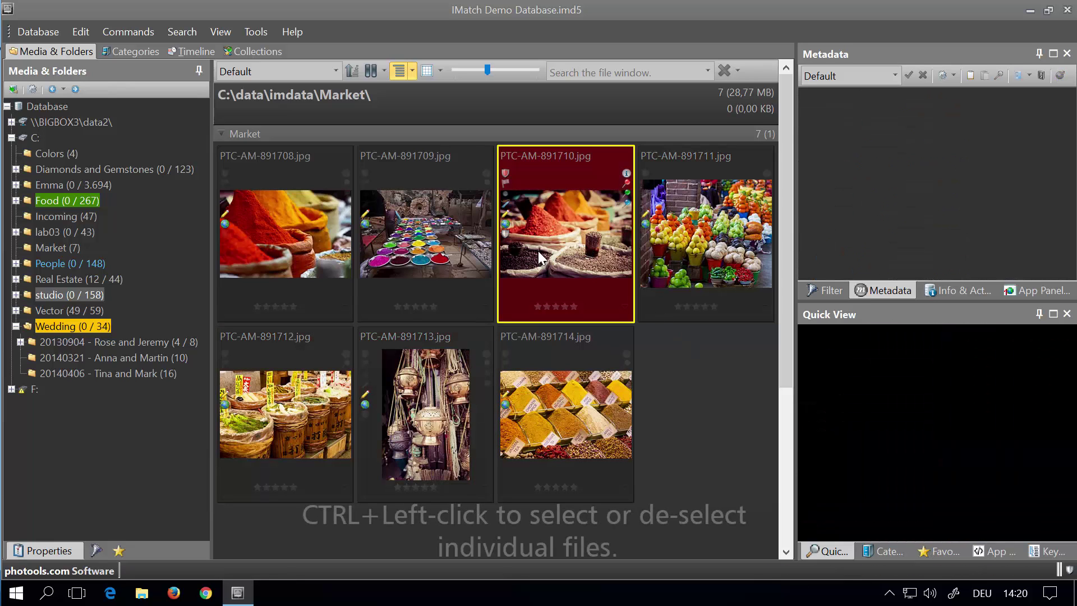
click(486, 244)
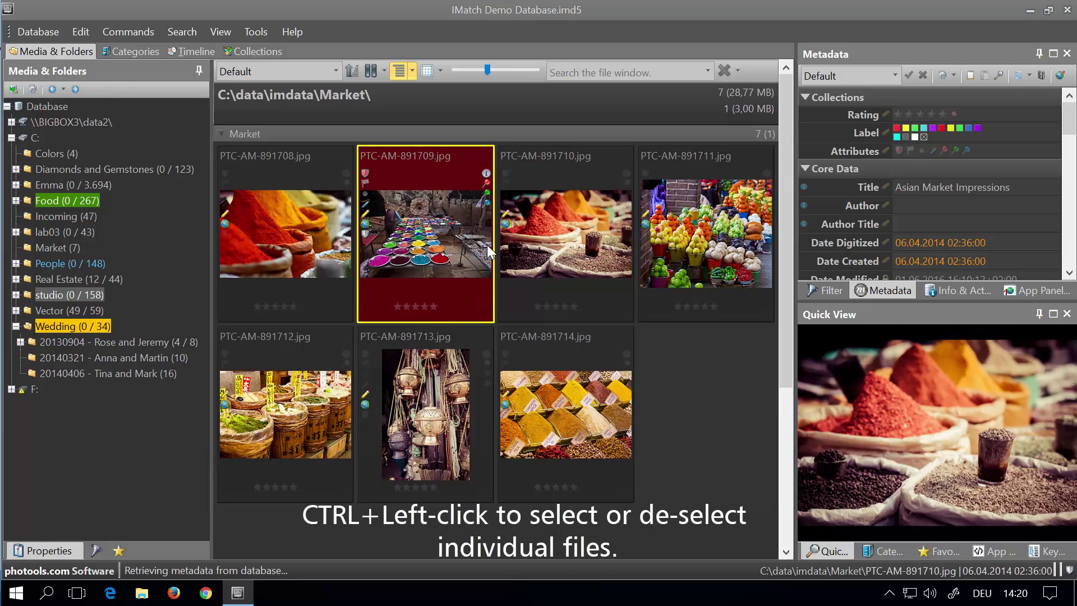
ctrl+click(559, 229)
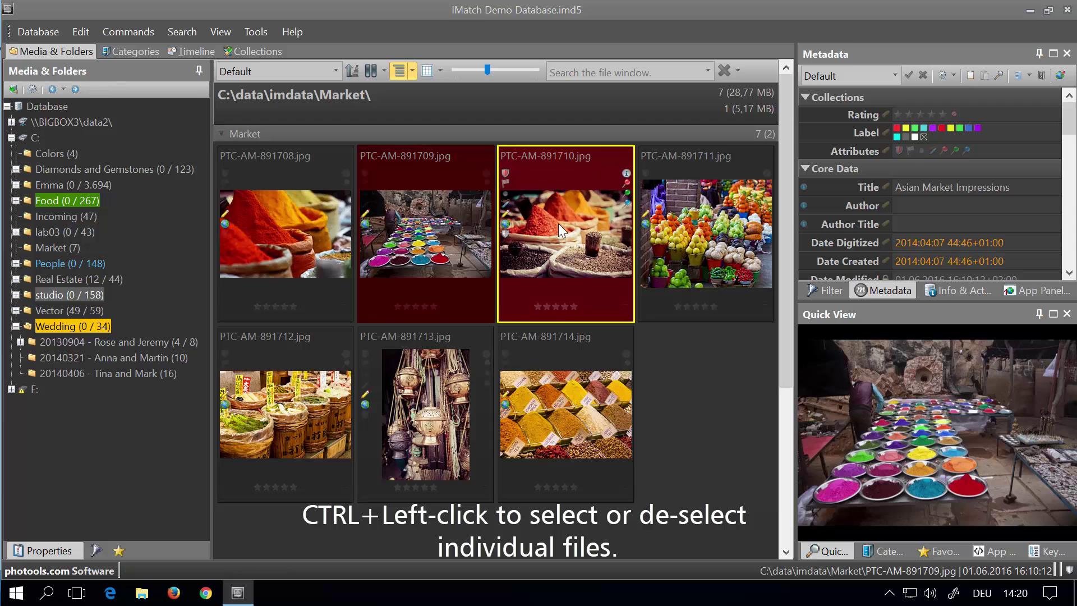
ctrl+click(426, 412)
ctrl+click(308, 439)
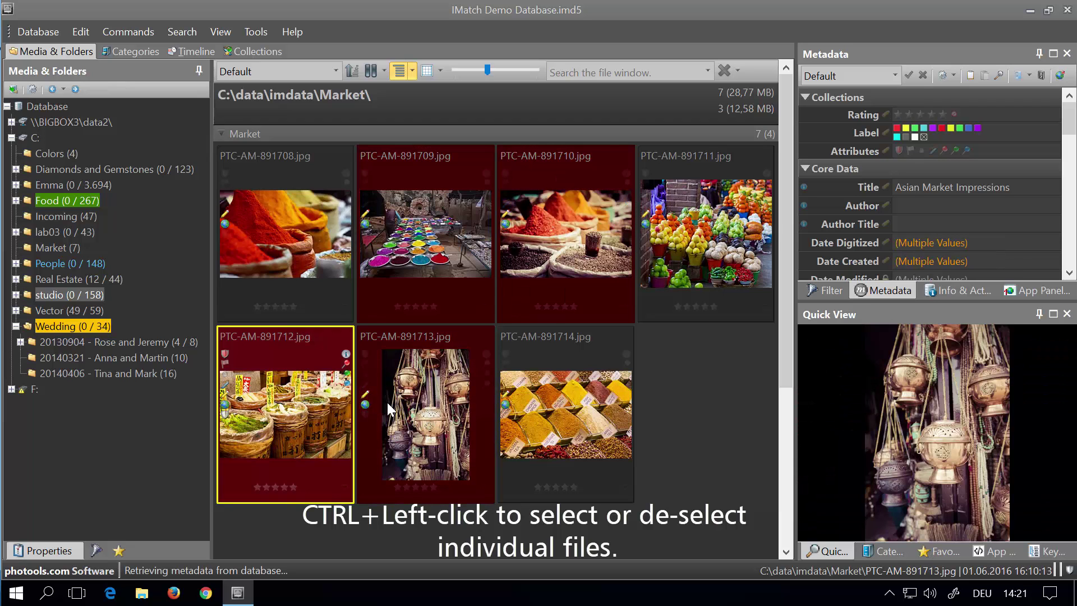
ctrl+click(701, 193)
ctrl+click(585, 221)
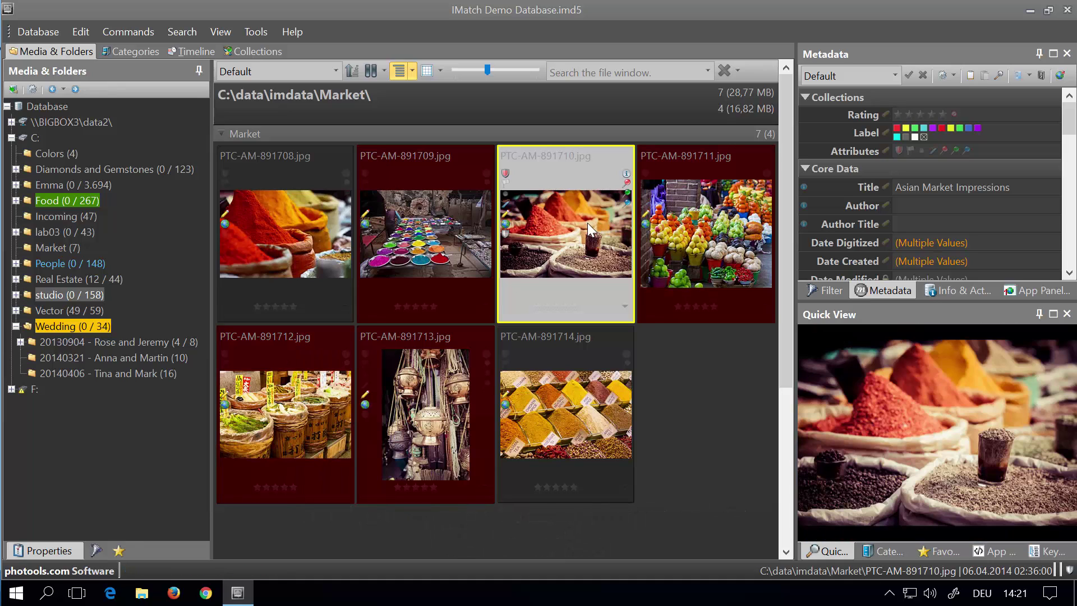
ctrl+click(453, 251)
ctrl+click(554, 220)
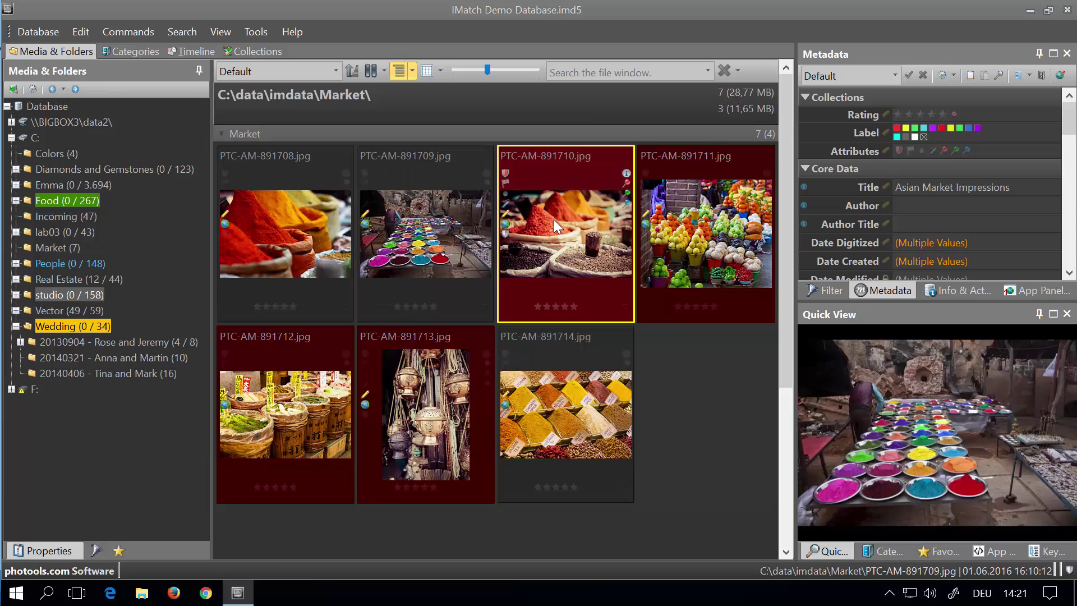
ctrl+click(448, 249)
ctrl+click(304, 250)
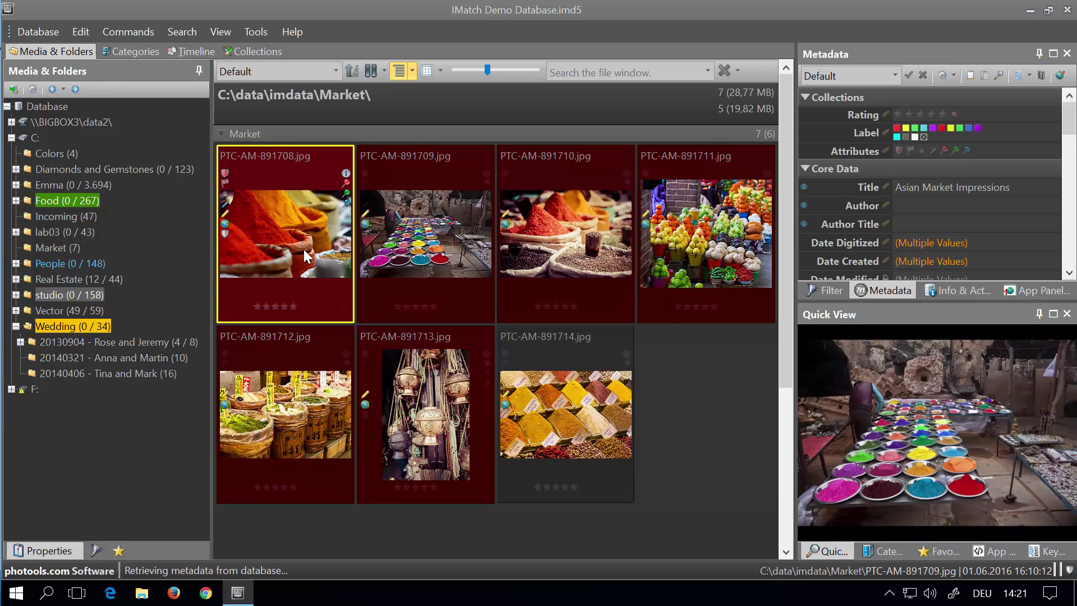
click(698, 341)
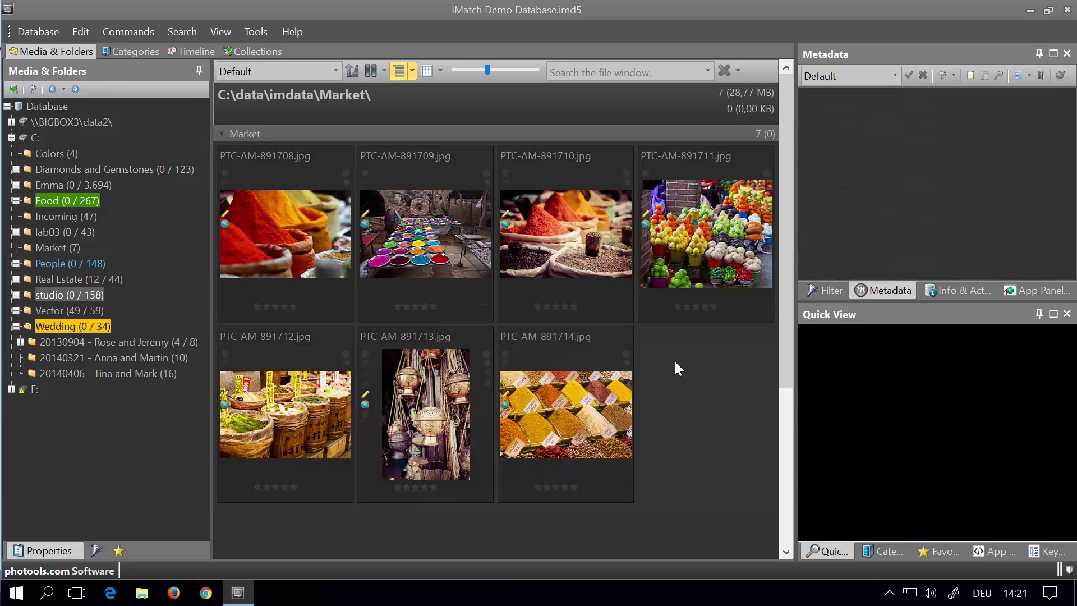
Select all files, then select PTC-AM-891714 and 891709, invert the selection twice, and clear it.
key(ctrl+a)
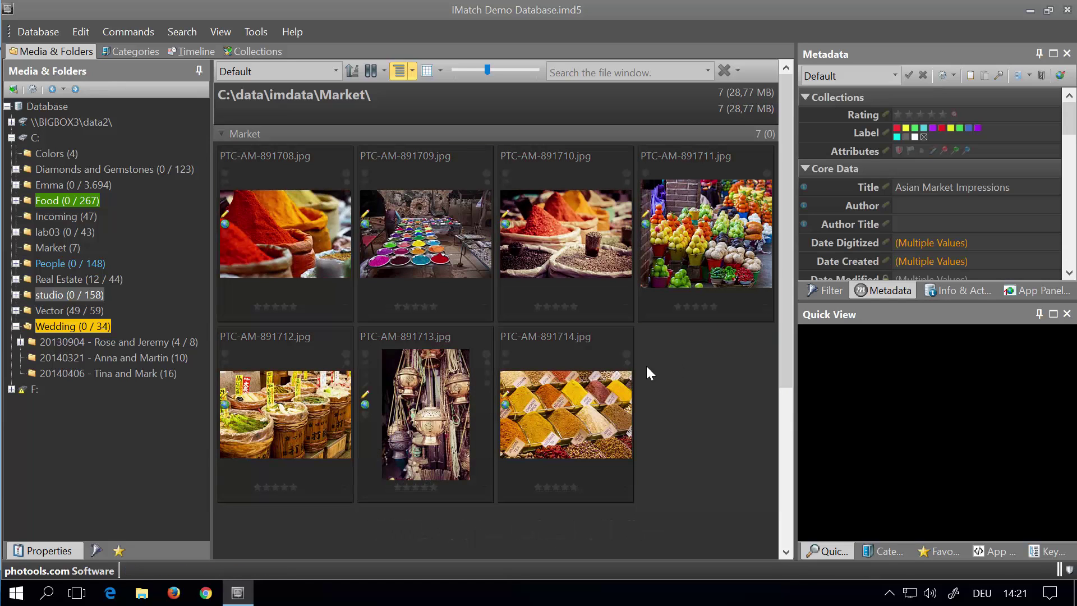
click(567, 410)
ctrl+click(418, 243)
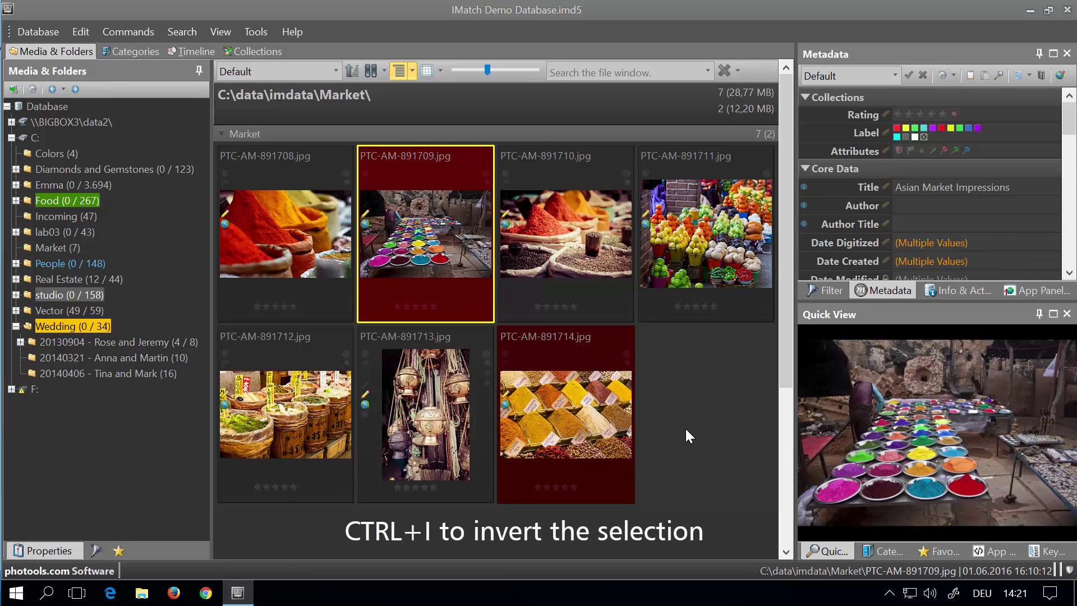
key(ctrl+i)
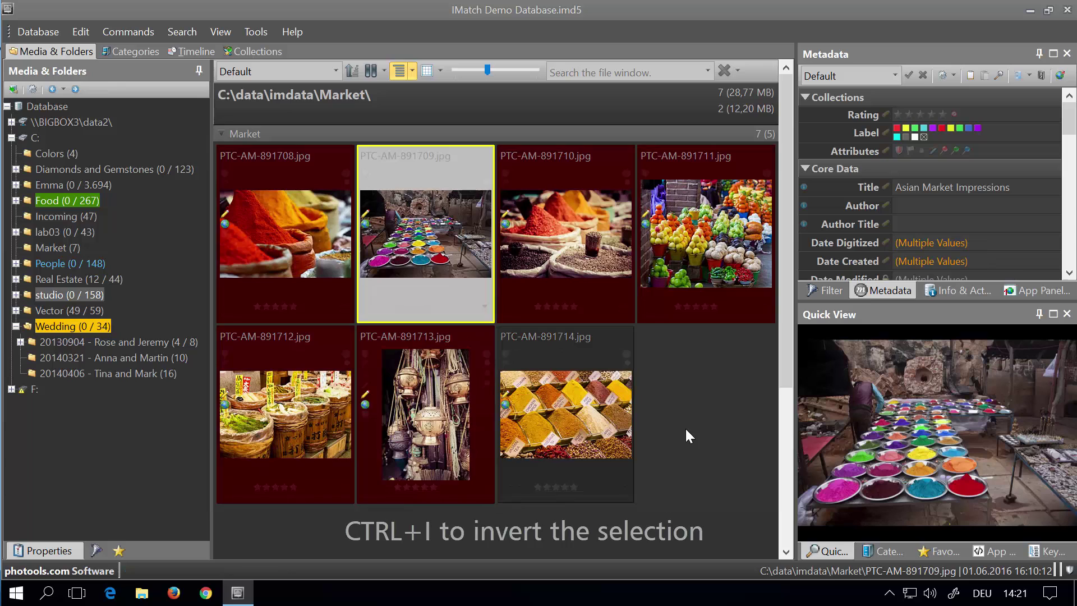
key(ctrl+i)
key(ctrl+i)
key(ctrl+i)
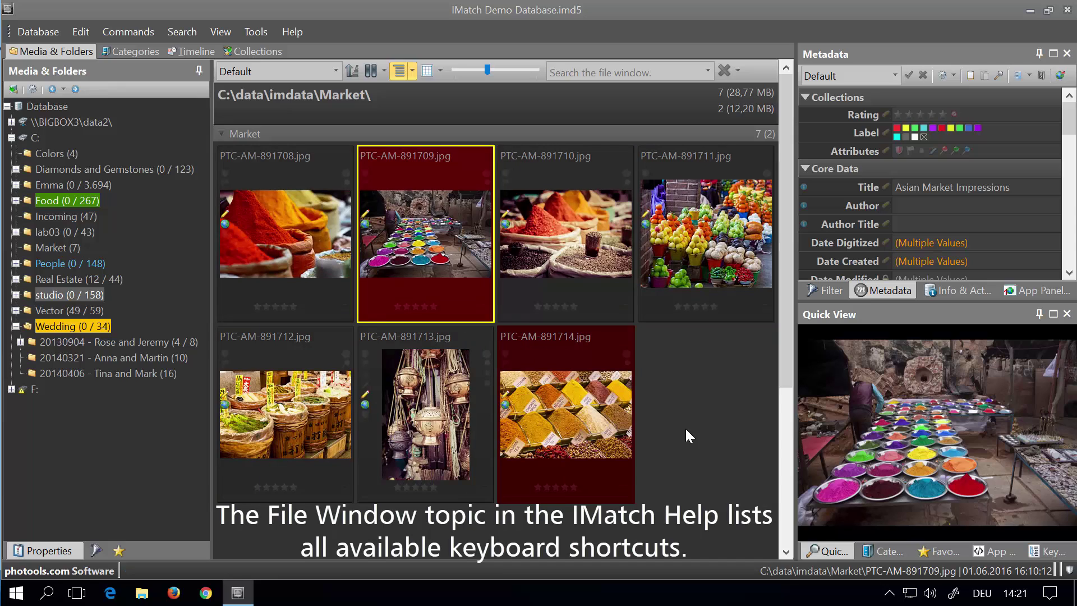
key(ctrl+d)
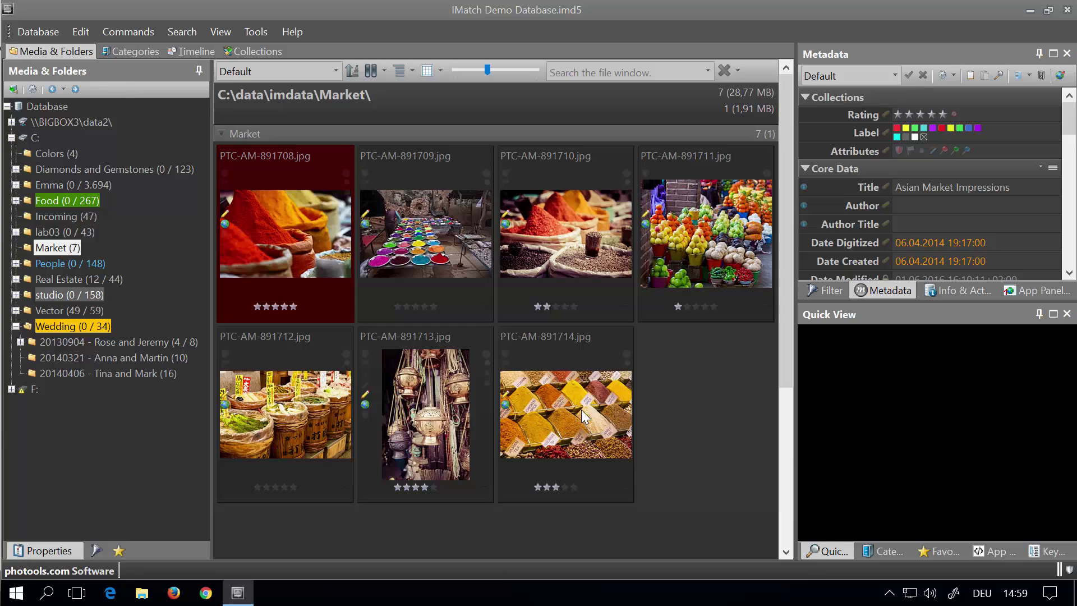
Sort the Market folder's images by Rating.
click(336, 71)
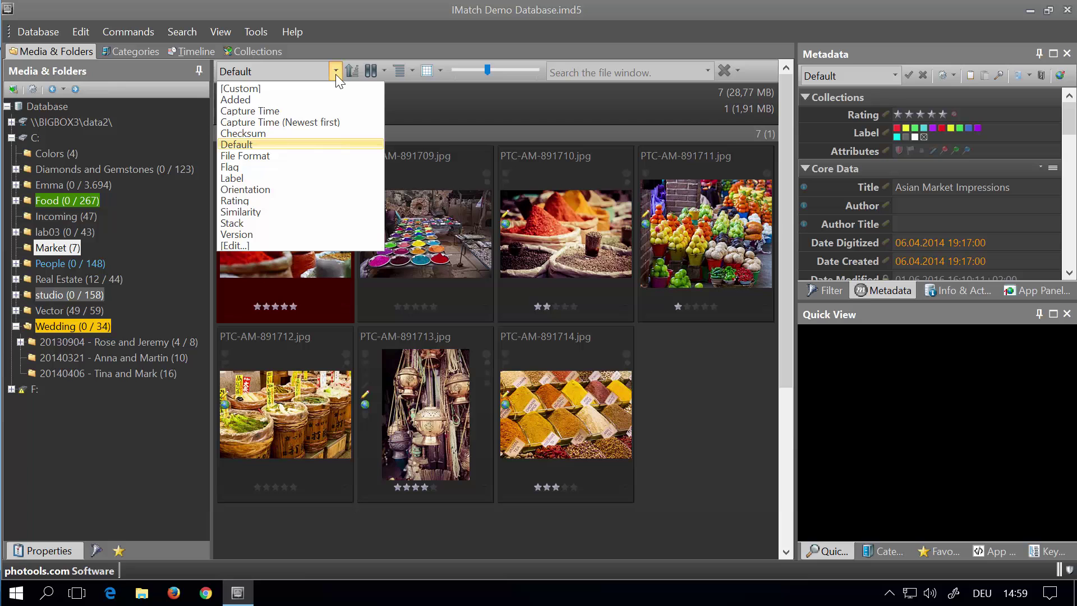
click(291, 200)
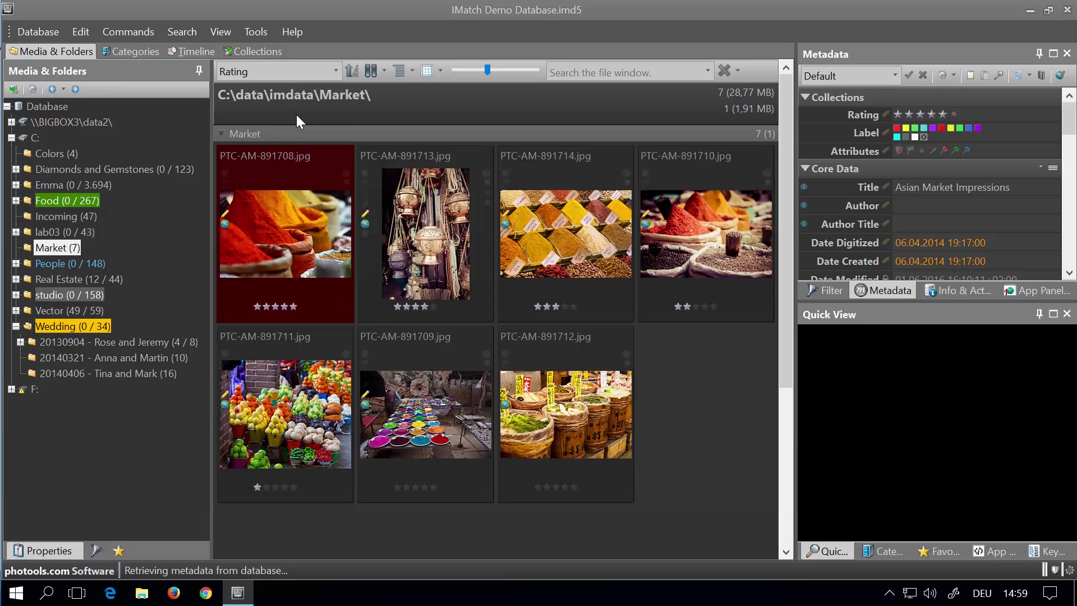
click(322, 67)
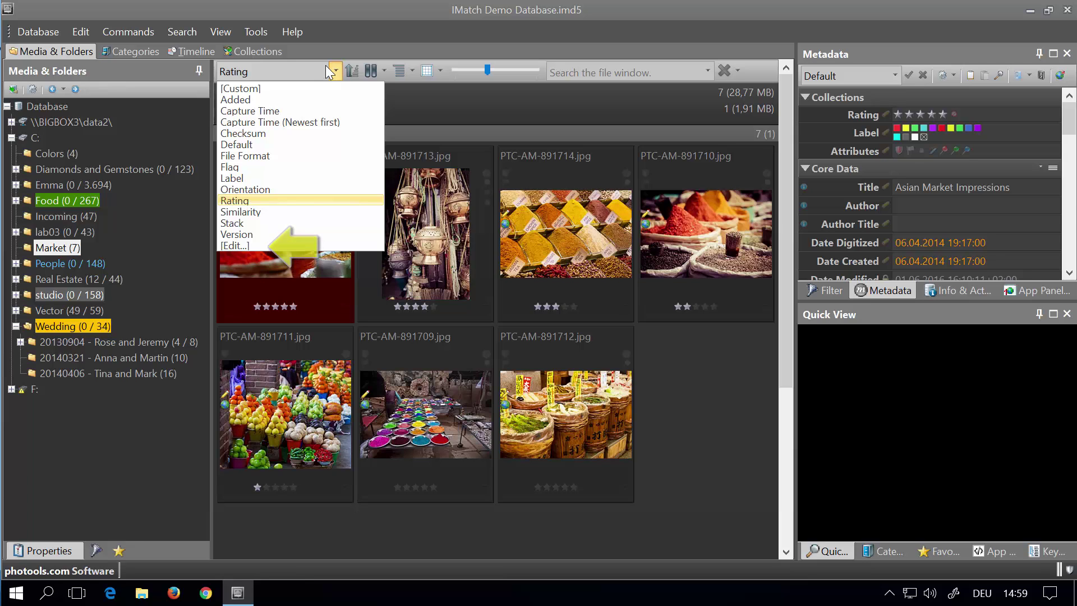
click(332, 74)
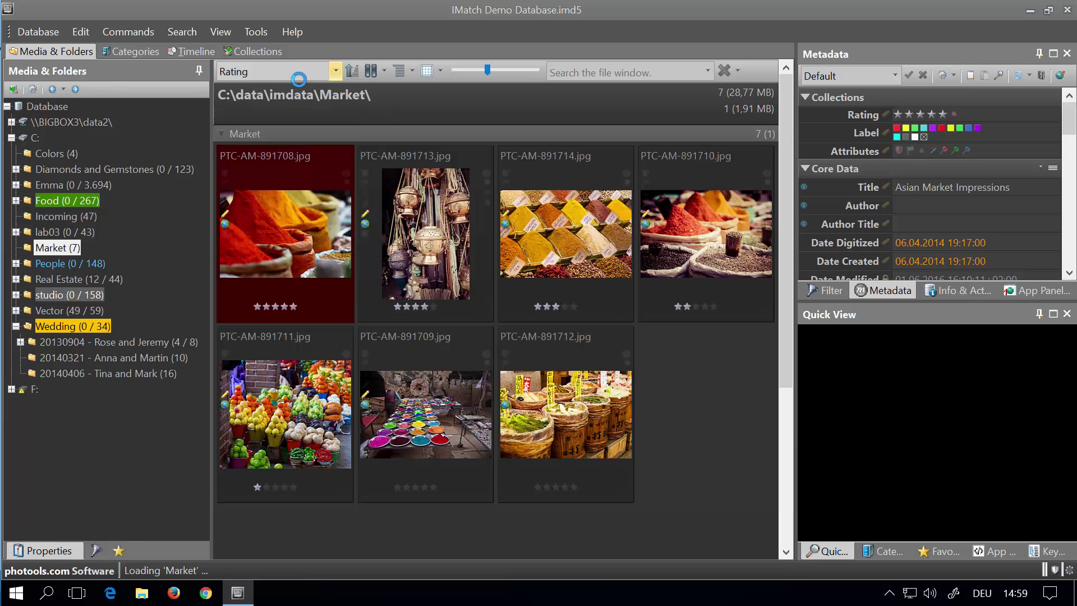
Reverse the rating sort repeatedly, ending with the highest-rated image first.
click(352, 74)
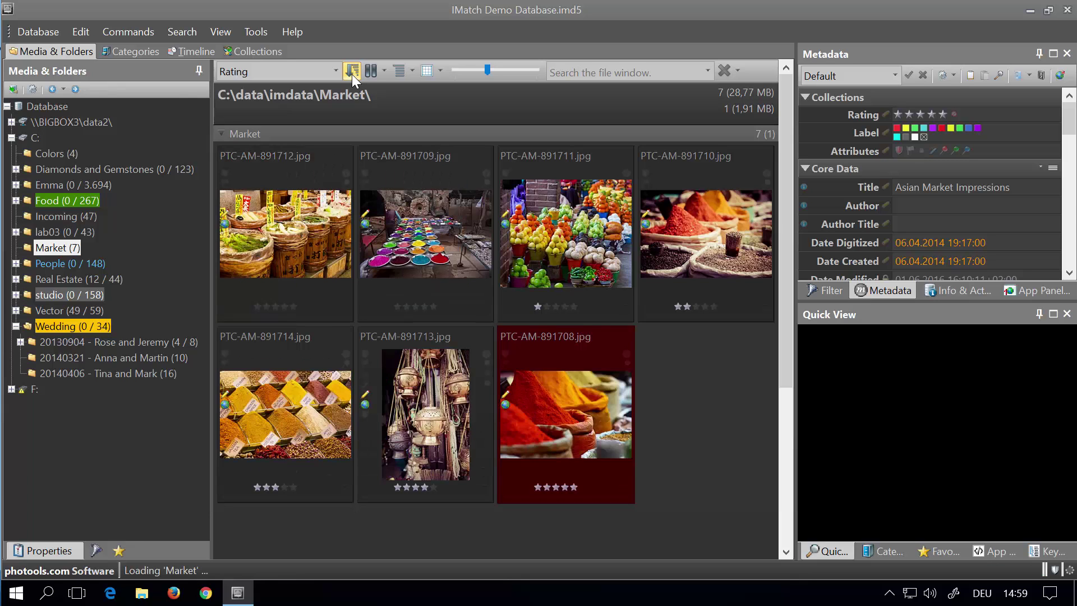
click(351, 74)
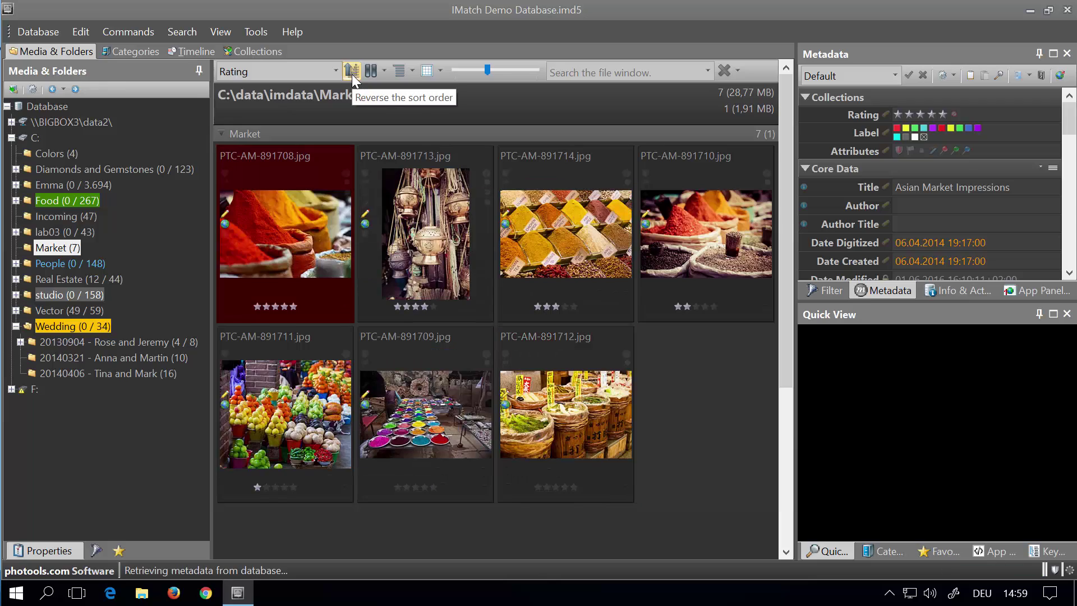
click(352, 74)
click(351, 74)
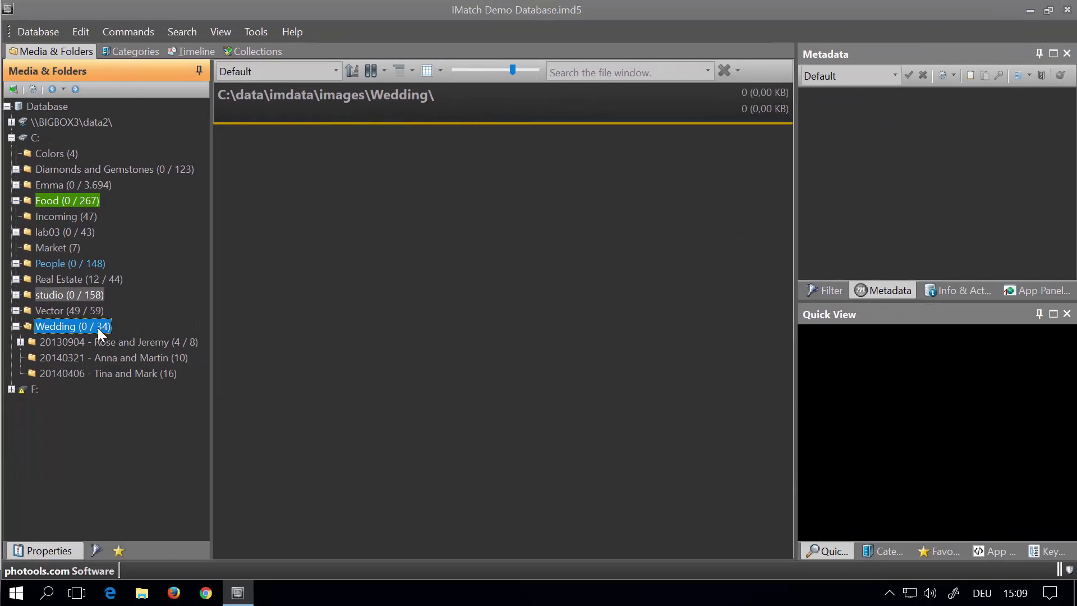
Show the Tina and Mark images, add Anna and Martin to the view, then select Wedding itself.
mouse_move(110, 342)
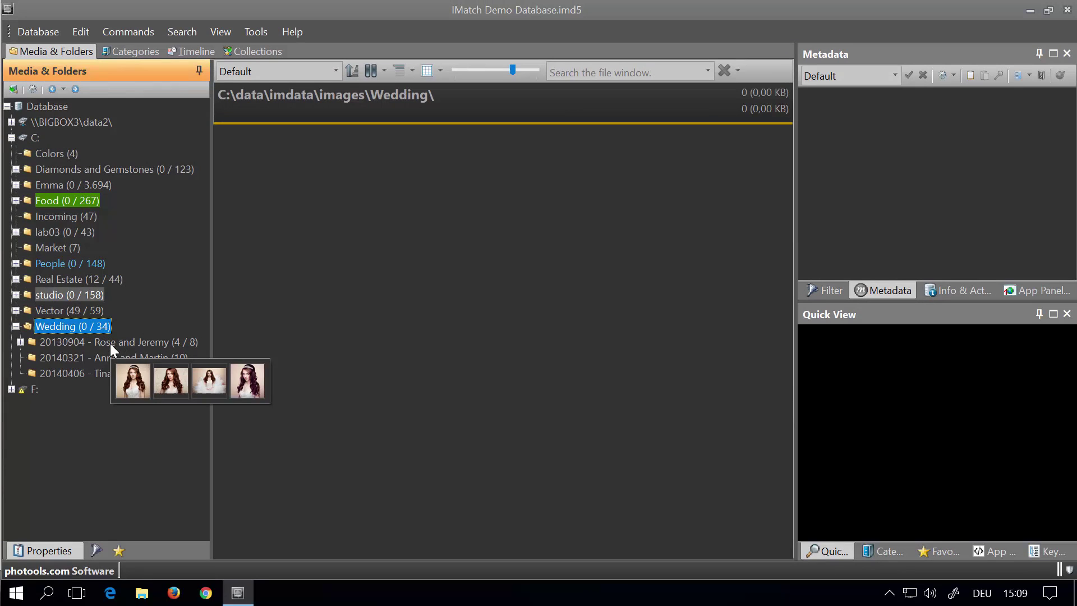
click(99, 373)
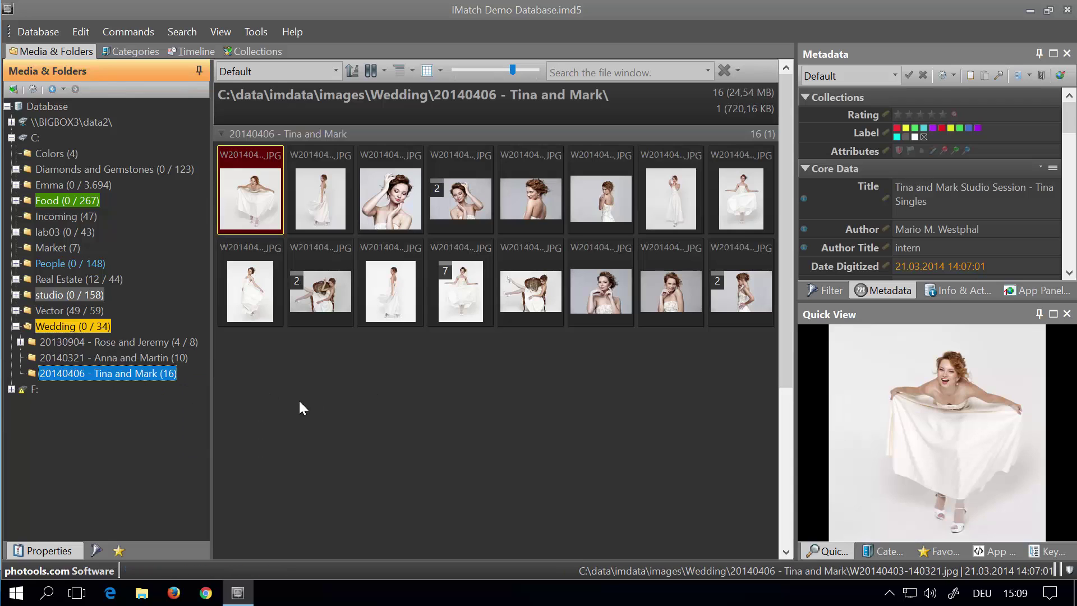
ctrl+click(152, 358)
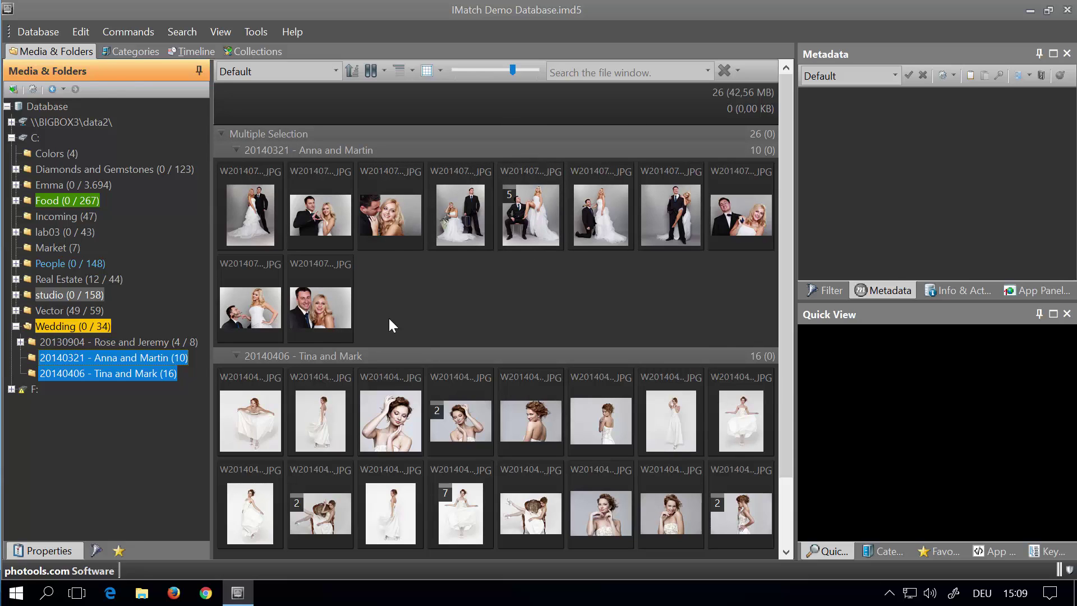
click(59, 325)
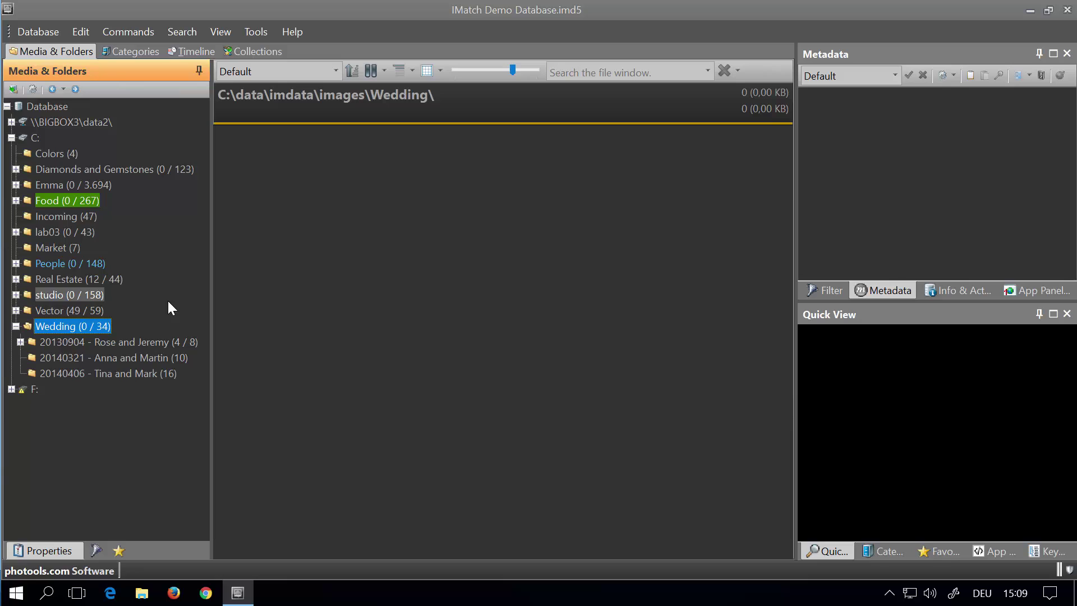
Turn on 'Show files with hierarchy' to group the Wedding images by subfolder.
click(401, 72)
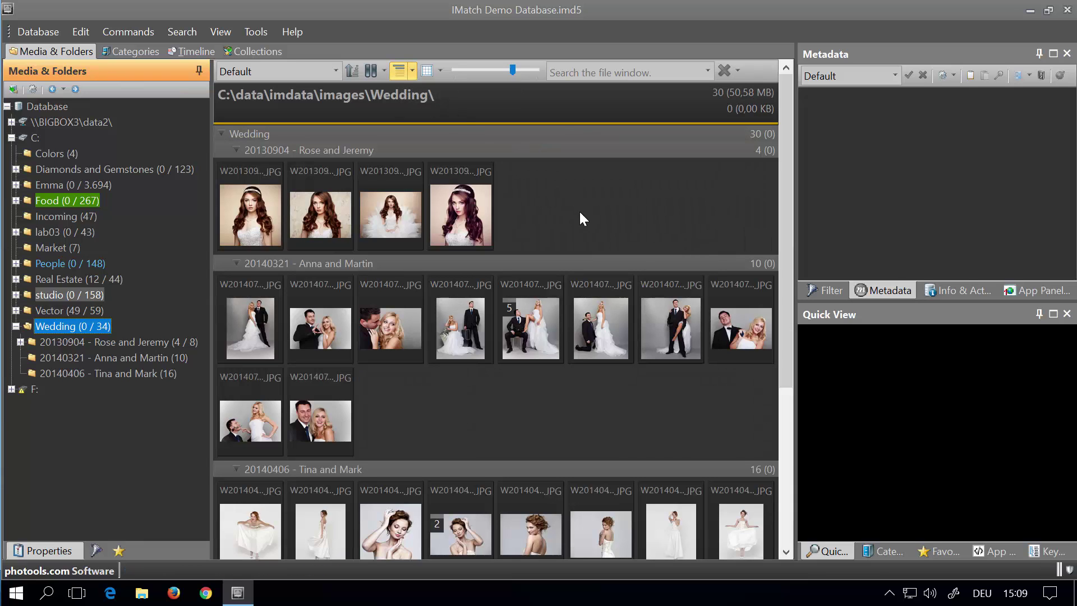
click(411, 69)
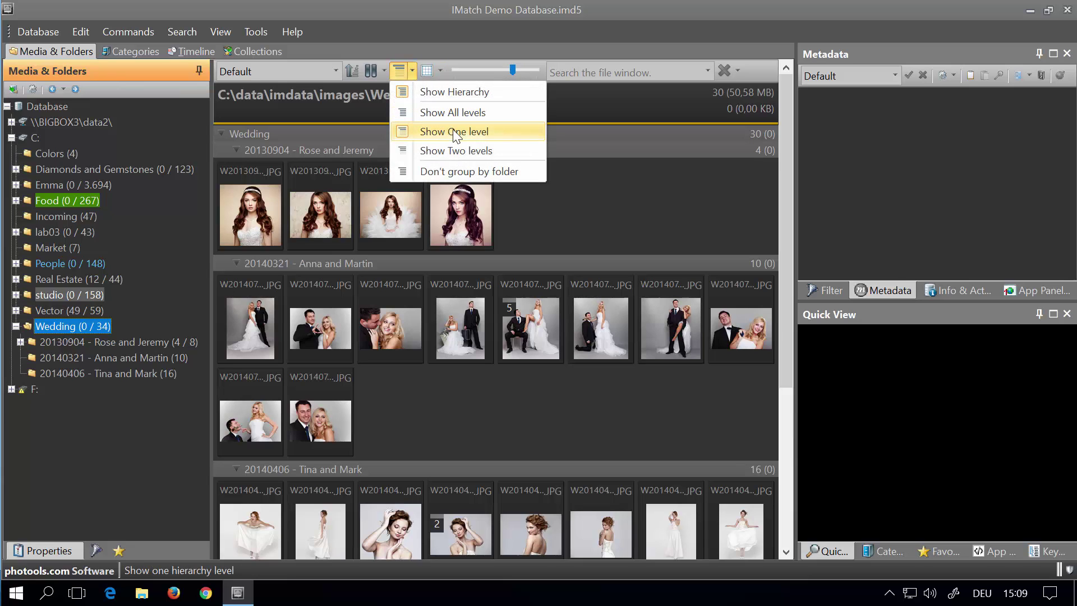
click(655, 187)
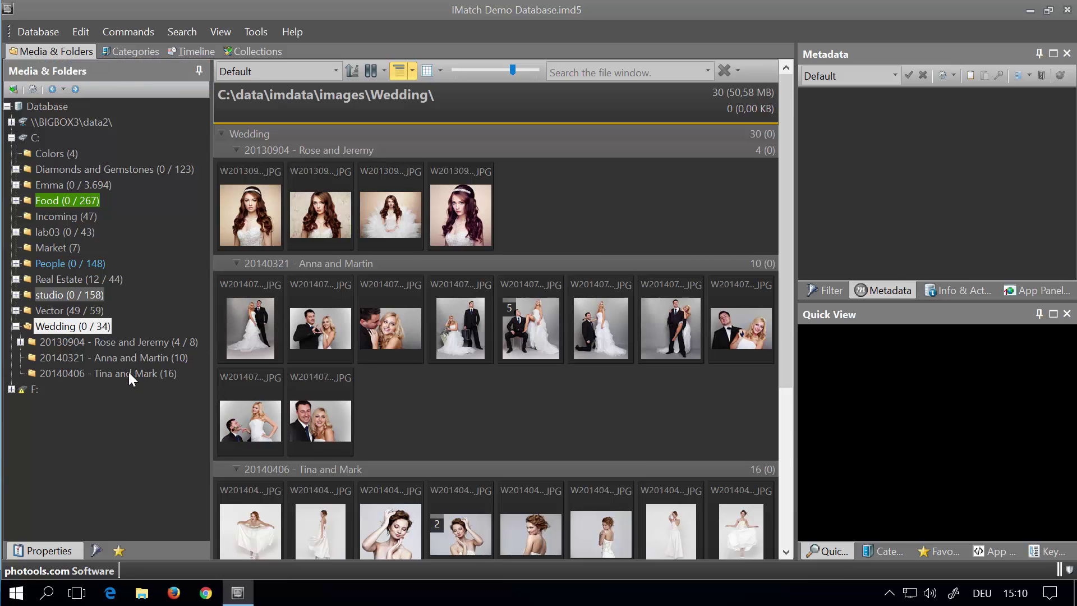
scroll(638, 264, down, 2)
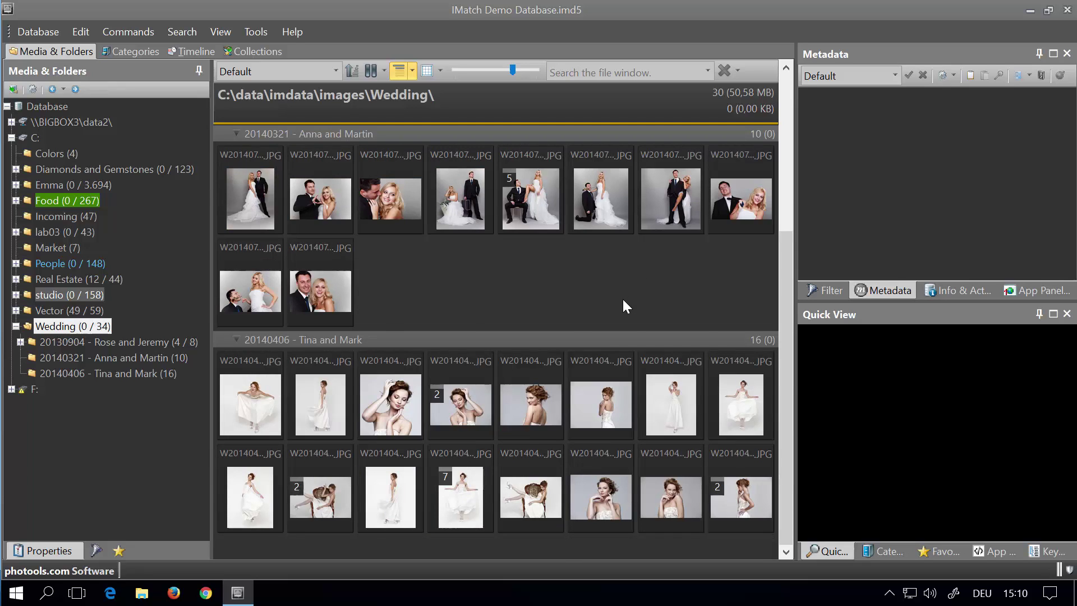
scroll(627, 305, up, 2)
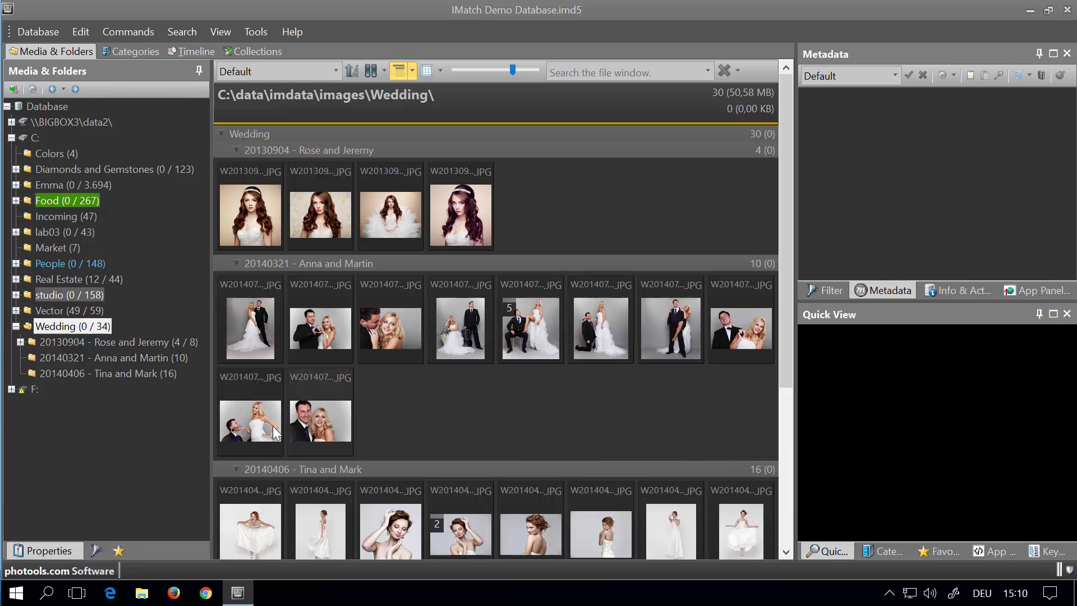
Expand Rose and Jeremy to reveal gs, reselect Wedding, and show all hierarchy levels.
click(65, 341)
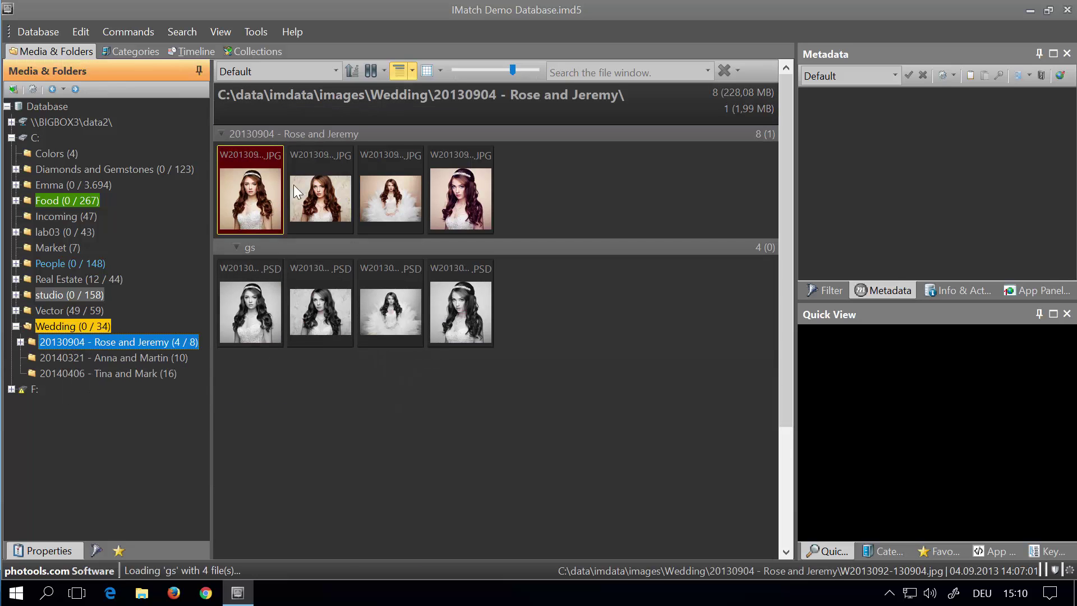
click(20, 342)
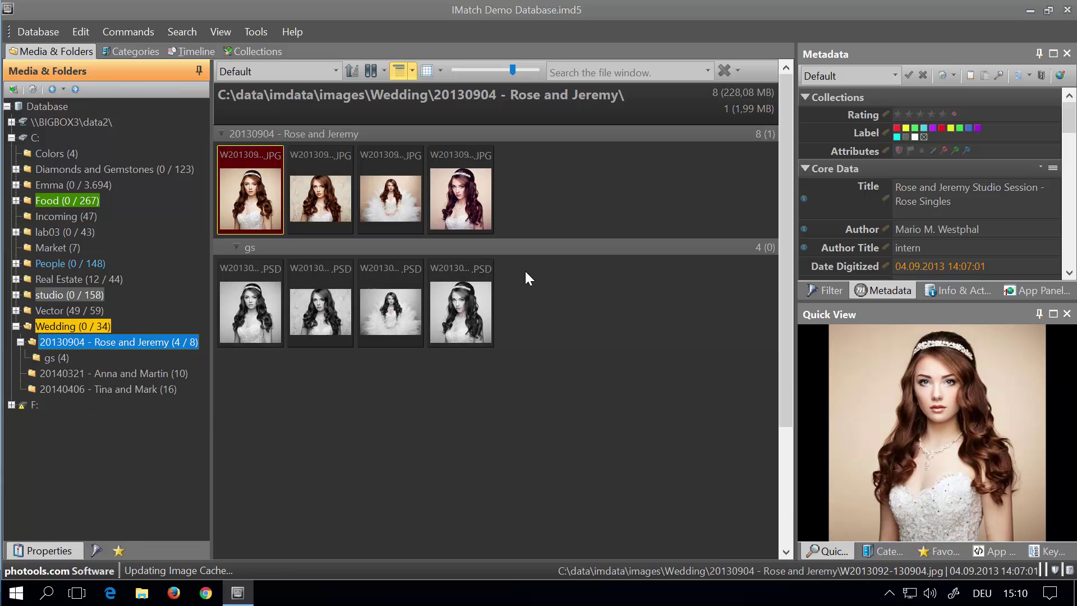
click(76, 329)
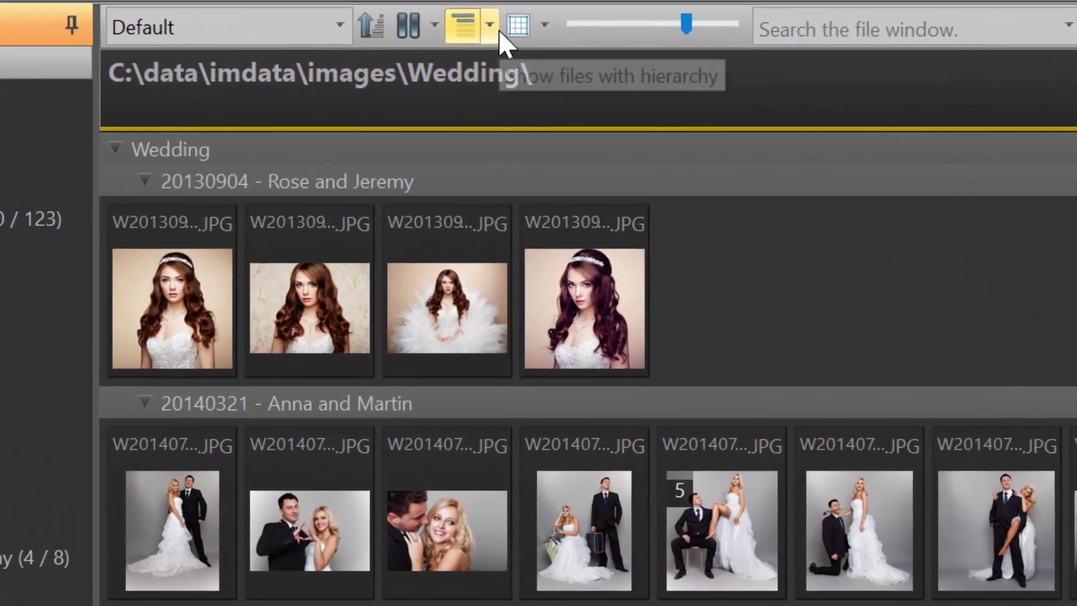
click(441, 54)
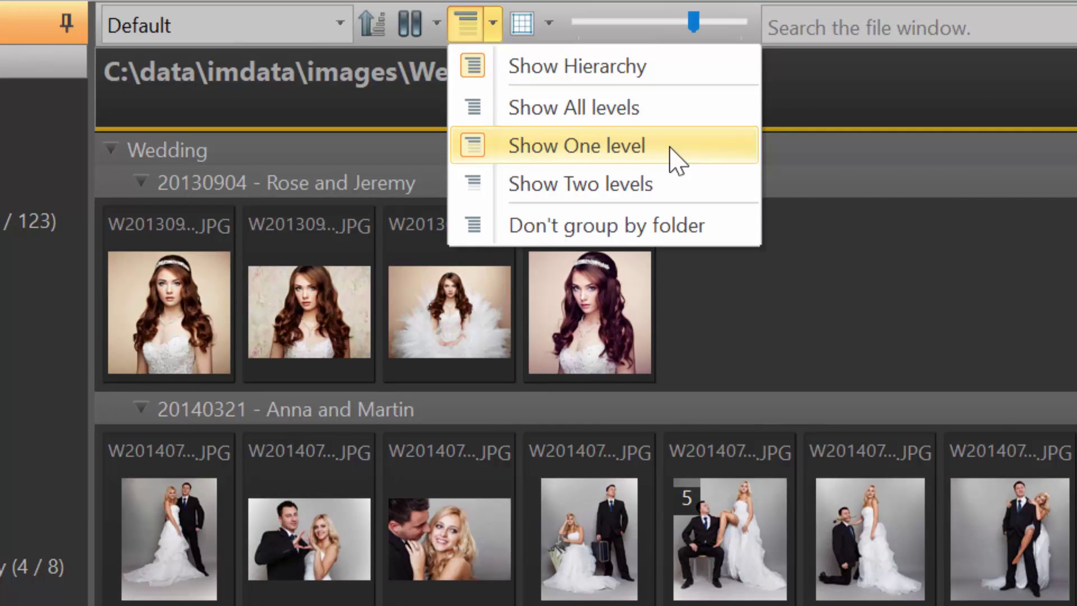
click(571, 127)
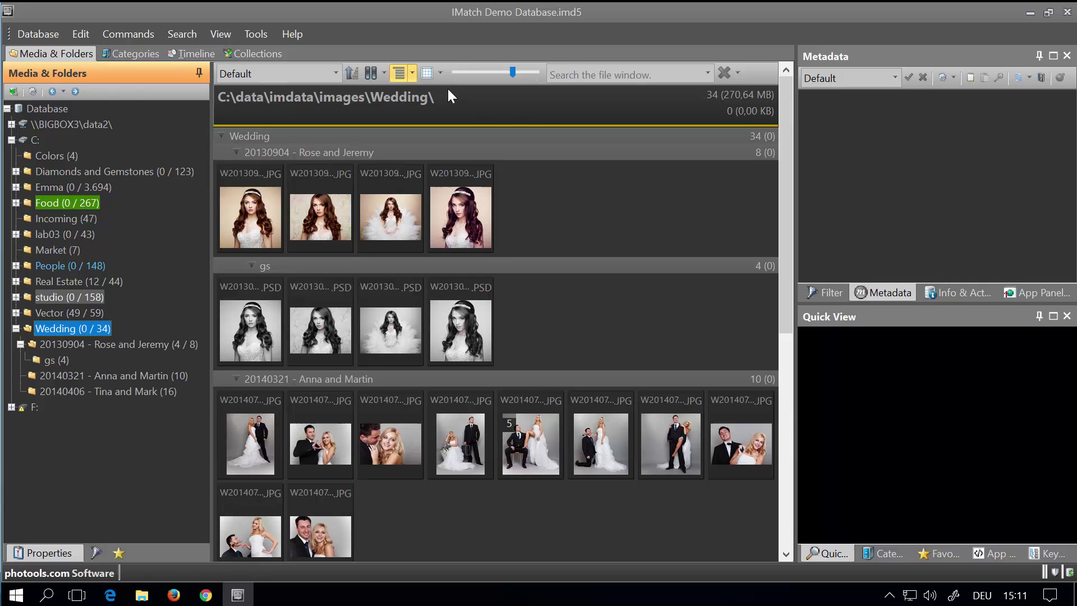
Toggle the hierarchy display off and back on for the Wedding folder.
click(401, 73)
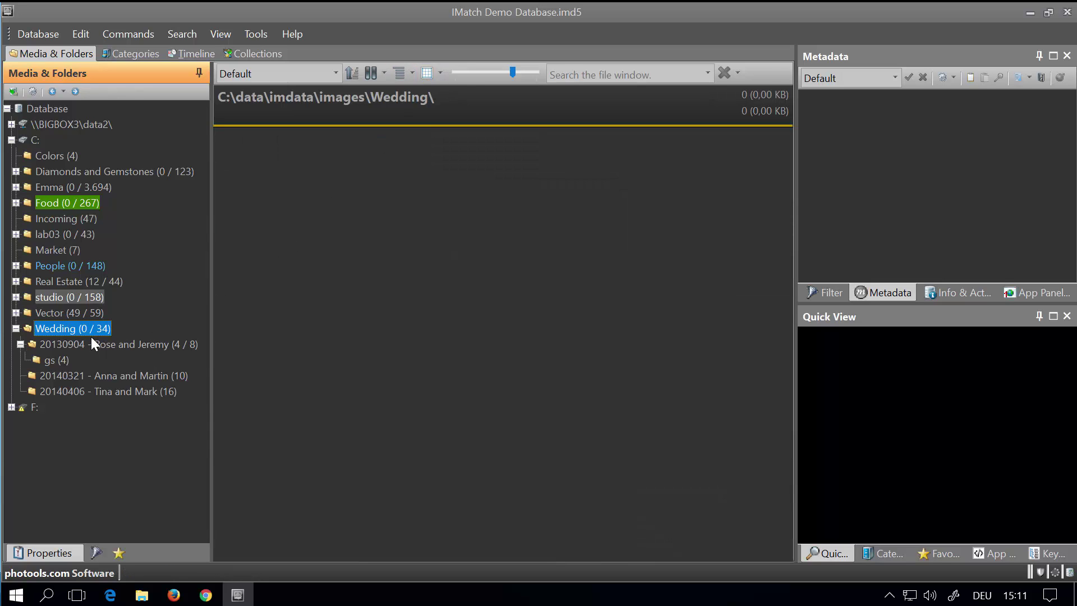
click(399, 74)
scroll(580, 202, down, 3)
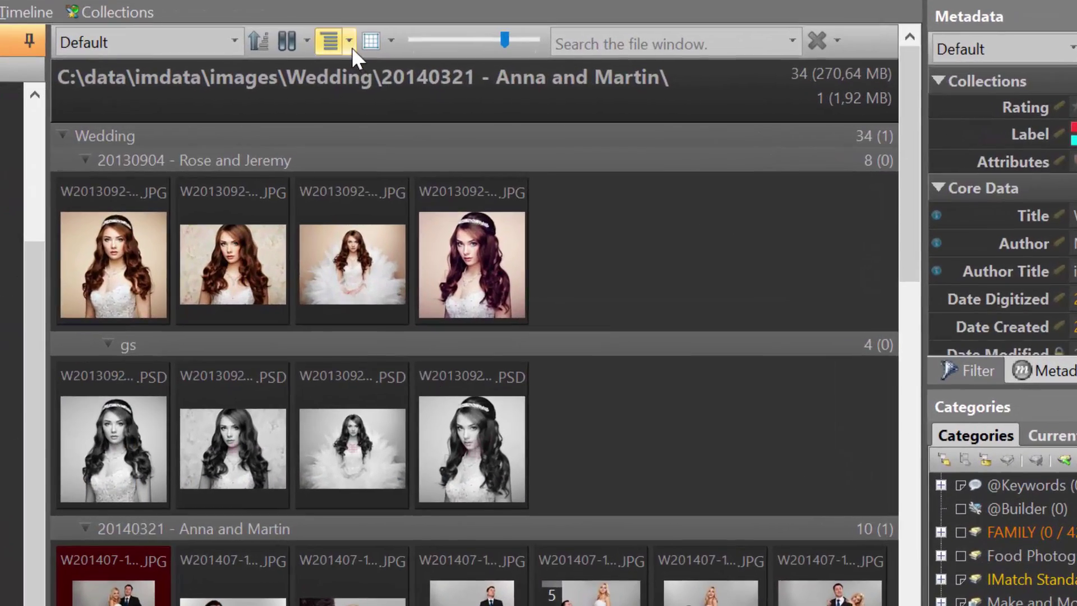
List the Wedding files with 'Don't group by folder', regroup them by folder, then ungroup again.
click(366, 50)
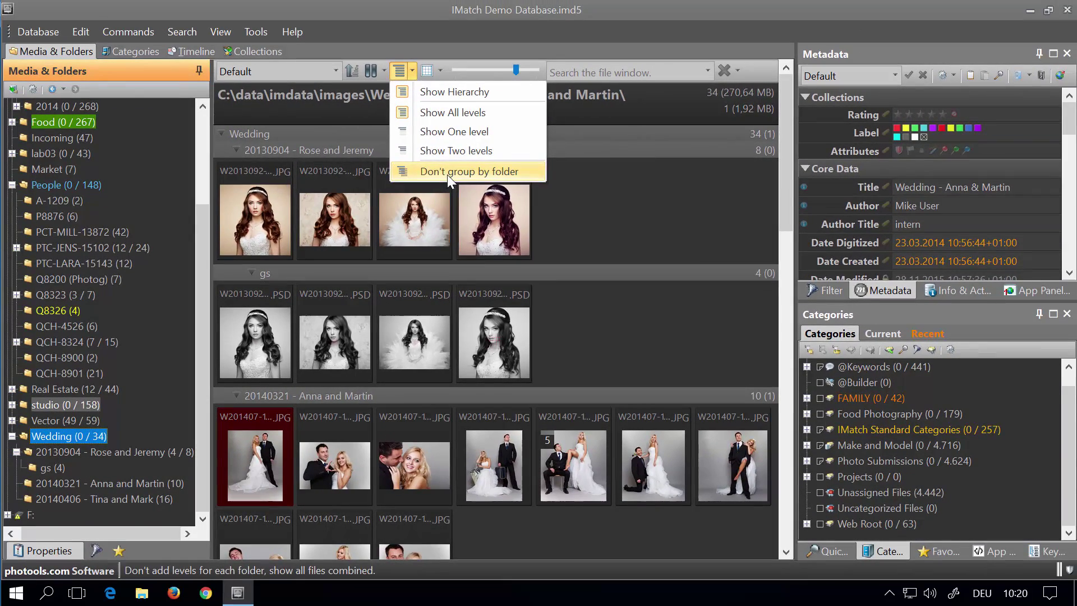
click(402, 197)
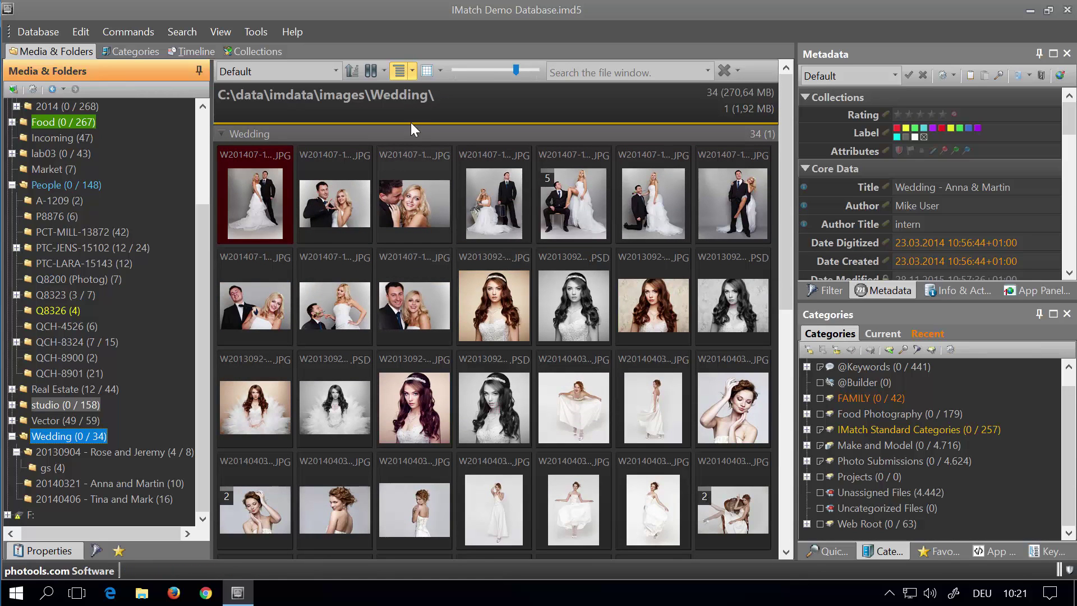
click(416, 76)
click(429, 167)
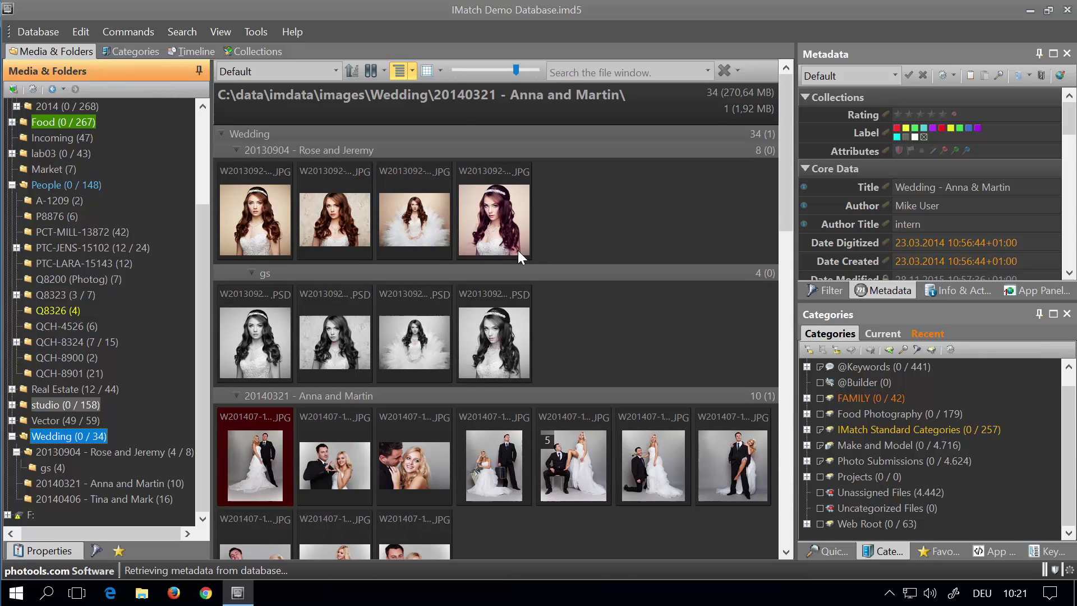
click(412, 72)
click(424, 174)
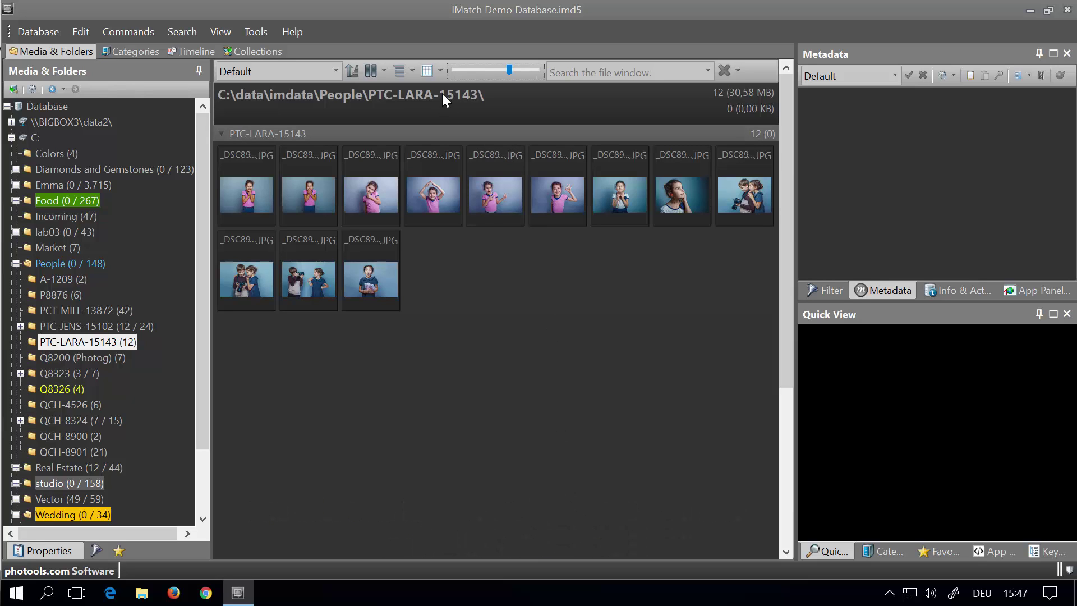
Keep the current layout and enlarge the PTC-LARA-15143 thumbnails to five per row.
click(438, 74)
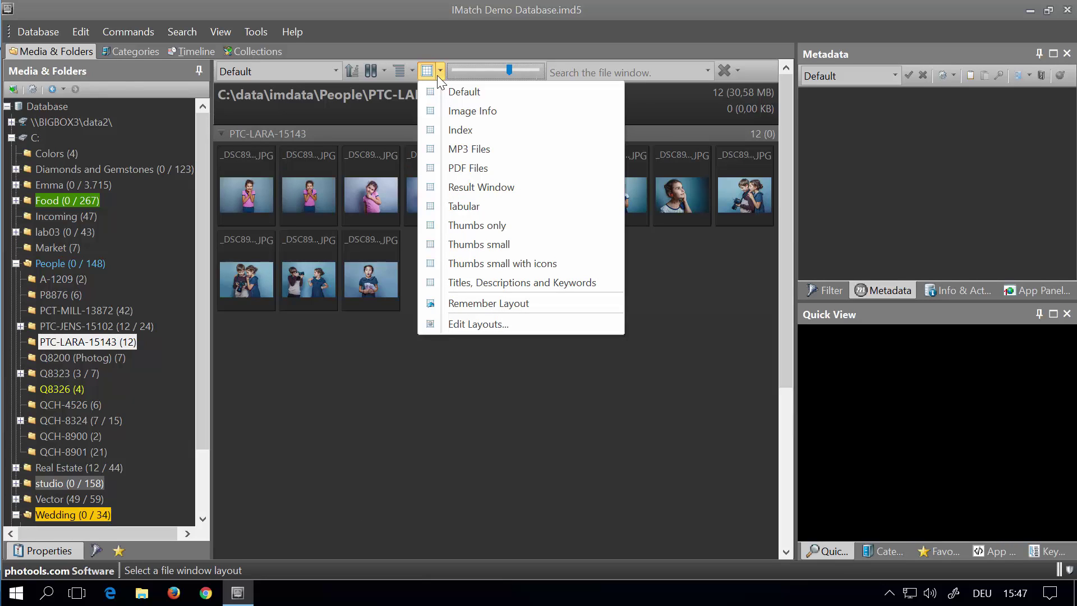
click(518, 248)
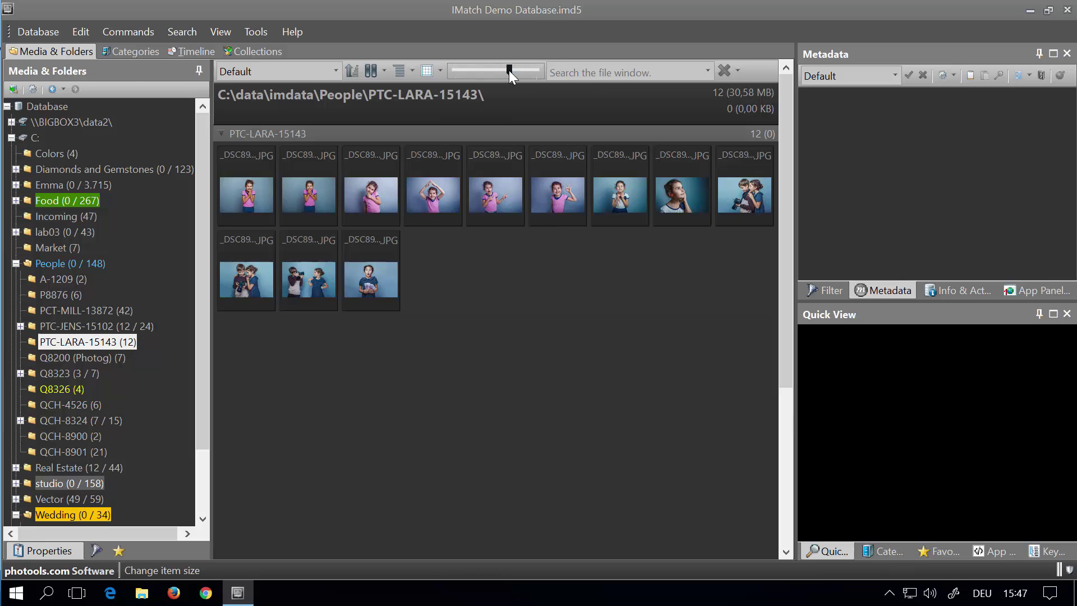
drag(509, 69, 526, 78)
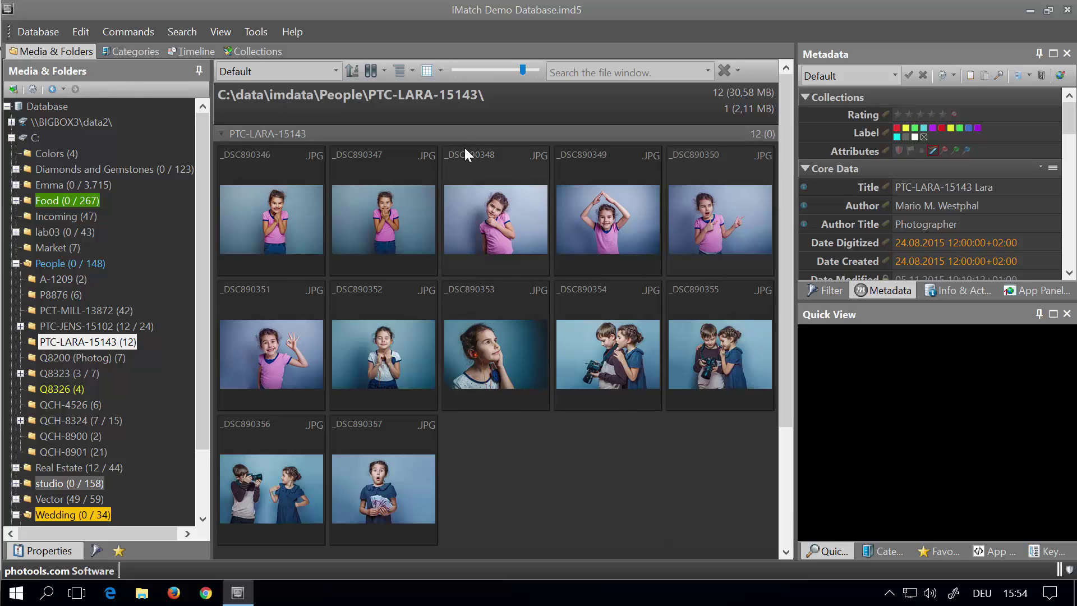
Try the Default layout, then a layout showing dates and exposure info.
click(441, 70)
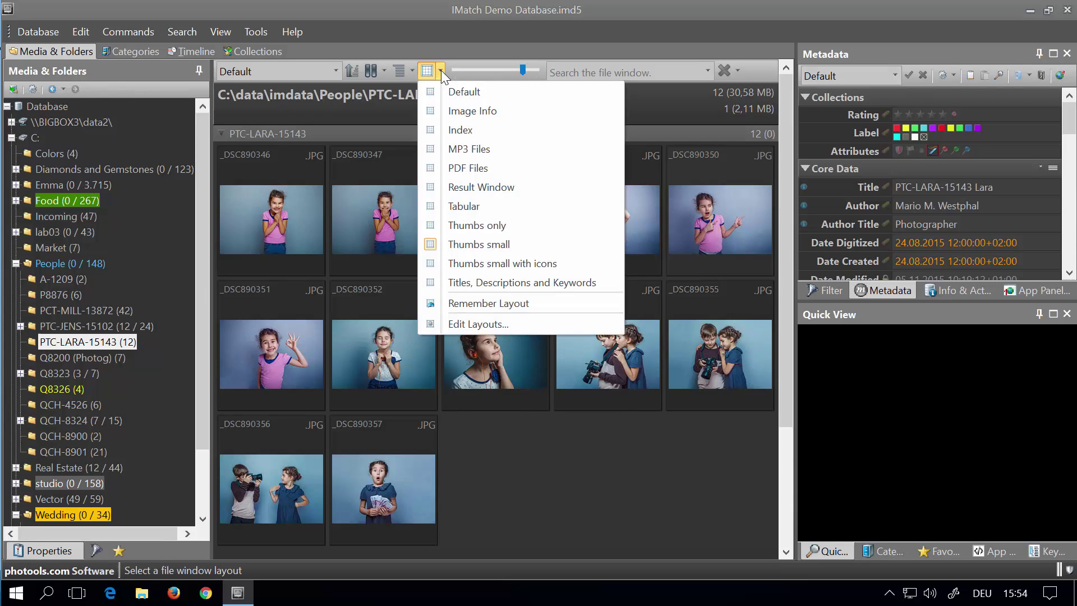
click(469, 94)
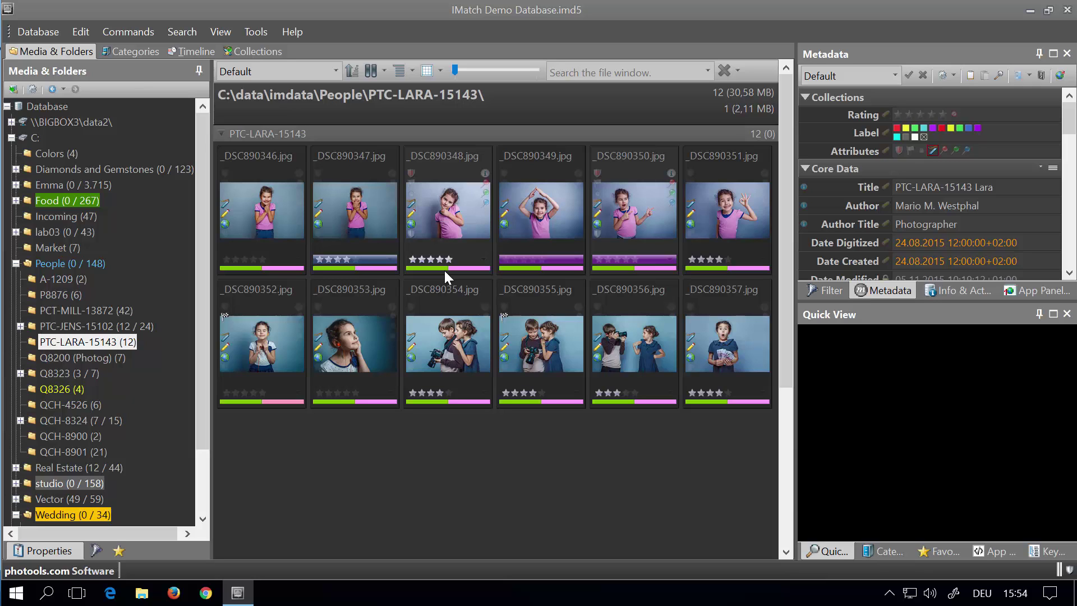
click(439, 71)
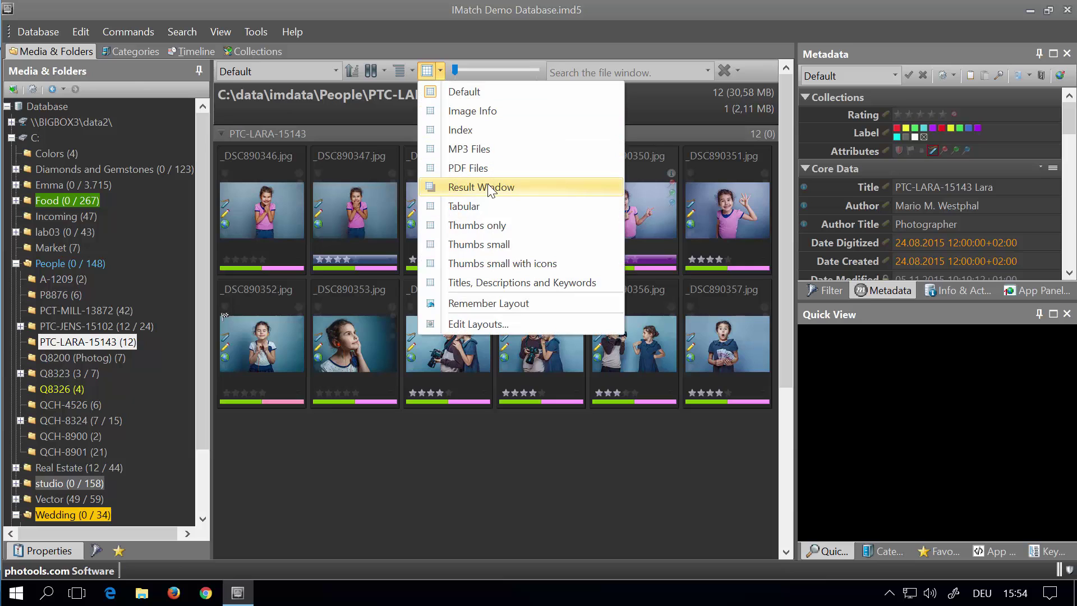
click(497, 114)
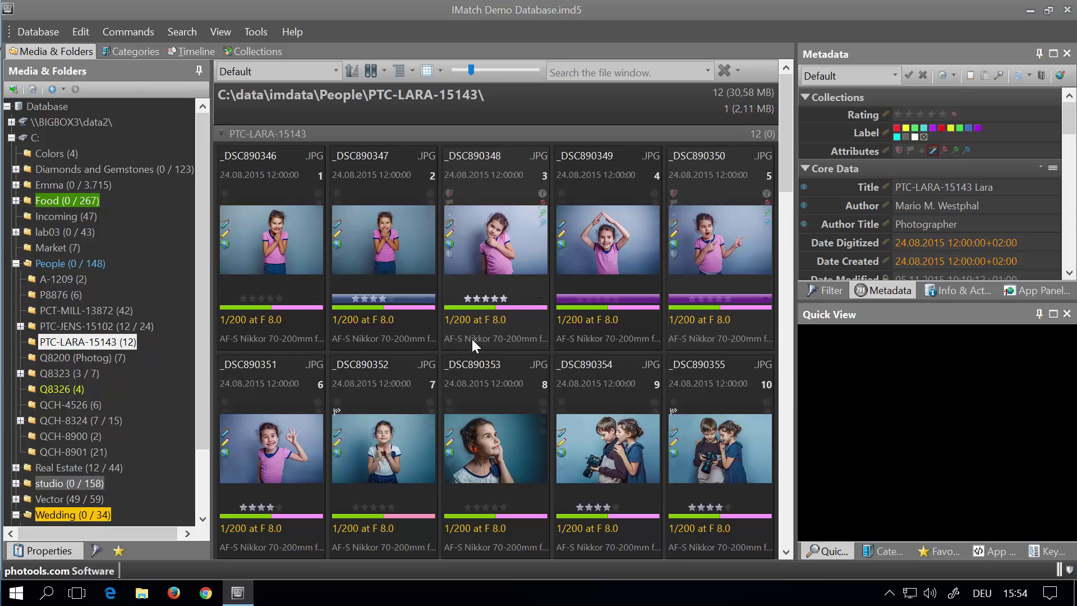
Switch to the Titles, Descriptions and Keywords layout and shrink tiles to four per row.
click(441, 75)
click(477, 286)
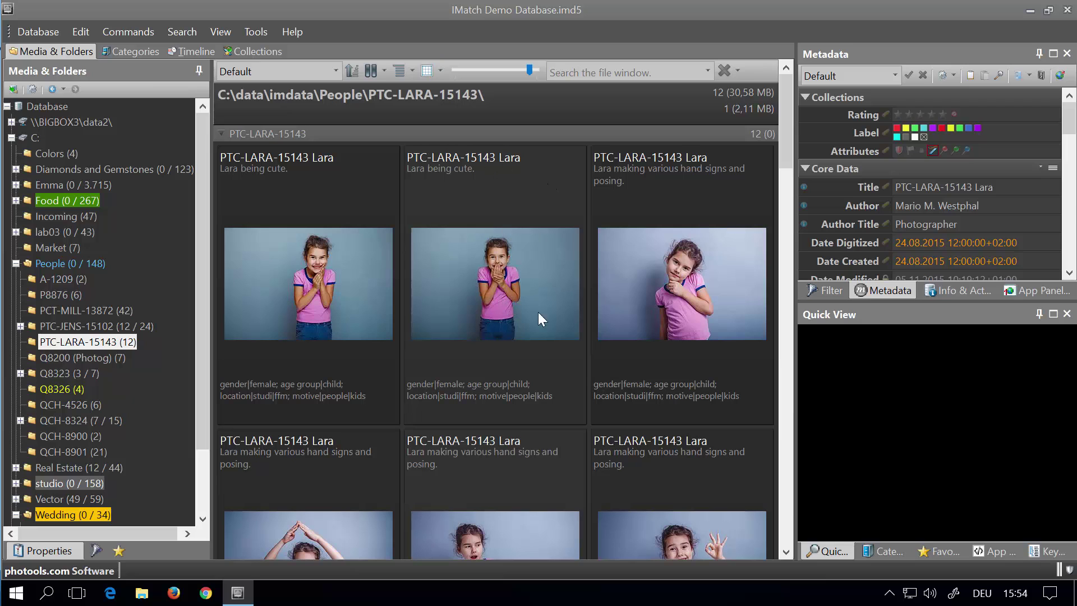
scroll(621, 369, down, 5)
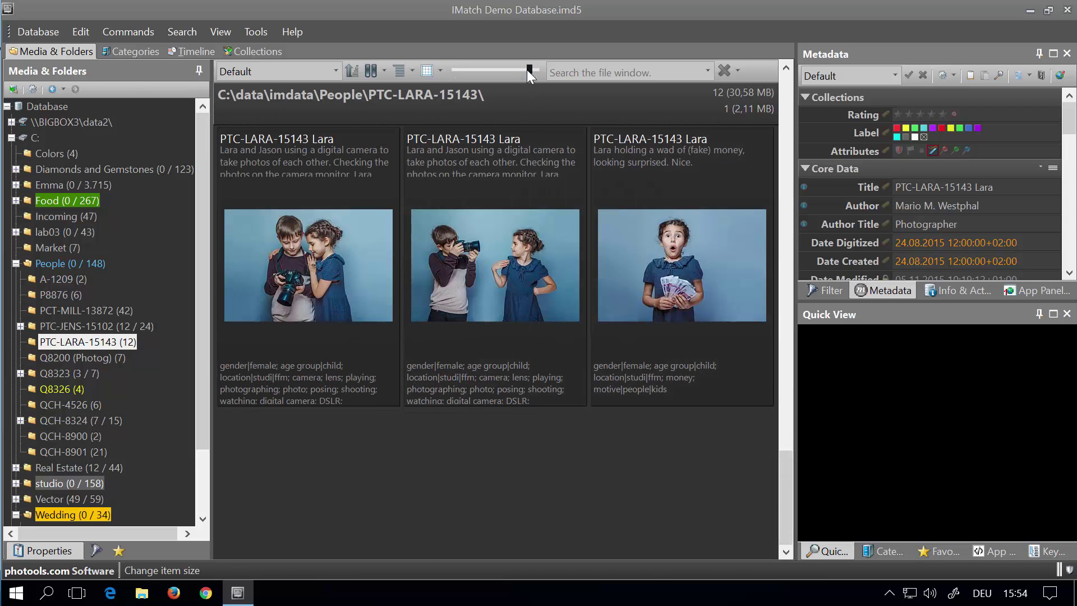
drag(527, 68, 523, 73)
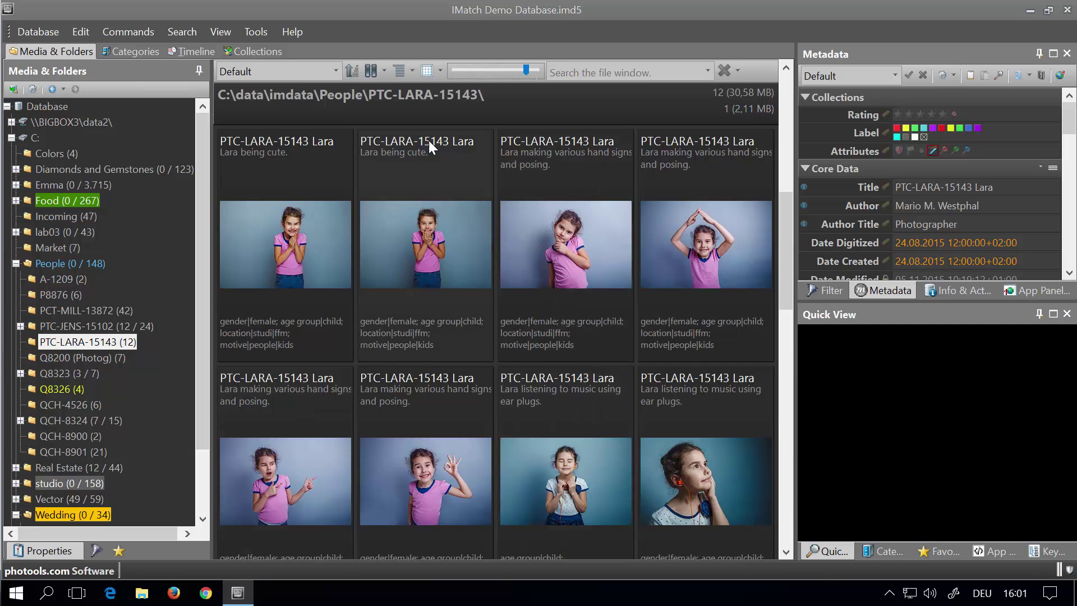
click(441, 70)
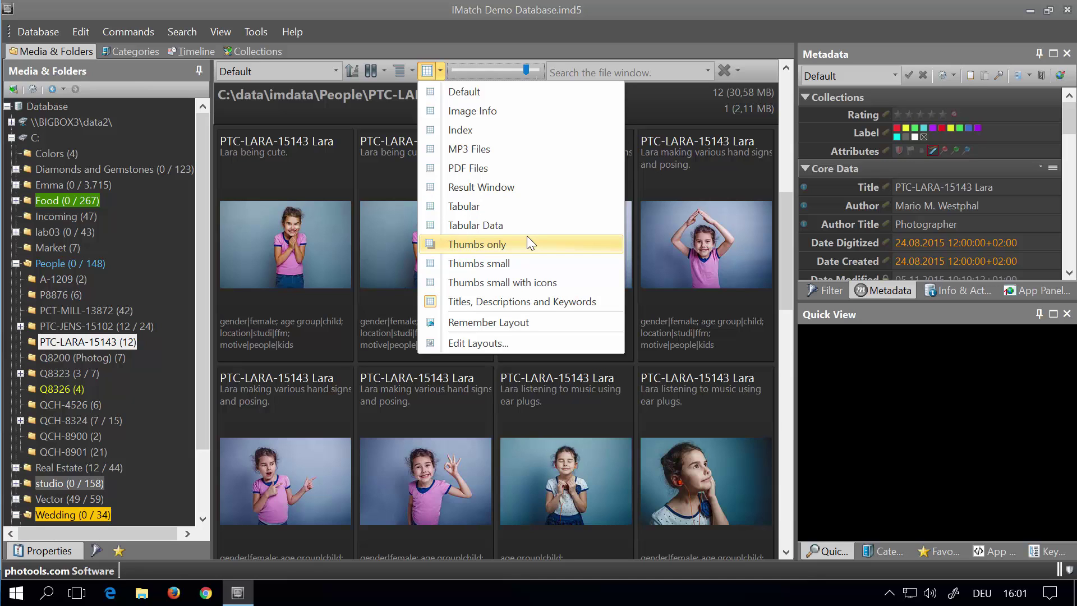
Show the Lara photos in the Tabular Data layout, scroll the table sideways, and compact the rows.
click(529, 224)
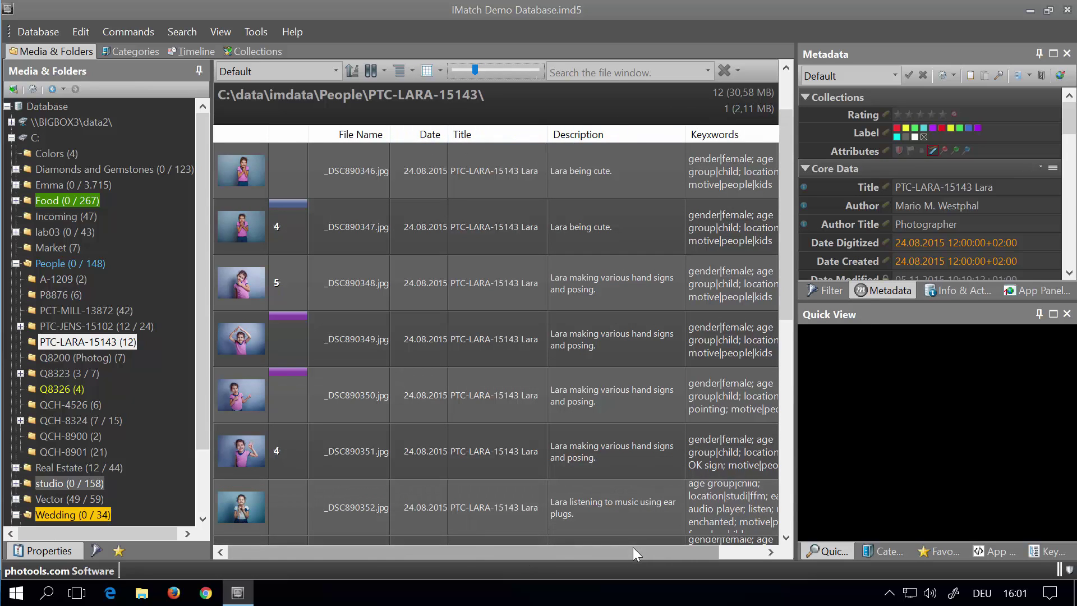
drag(633, 547, 477, 550)
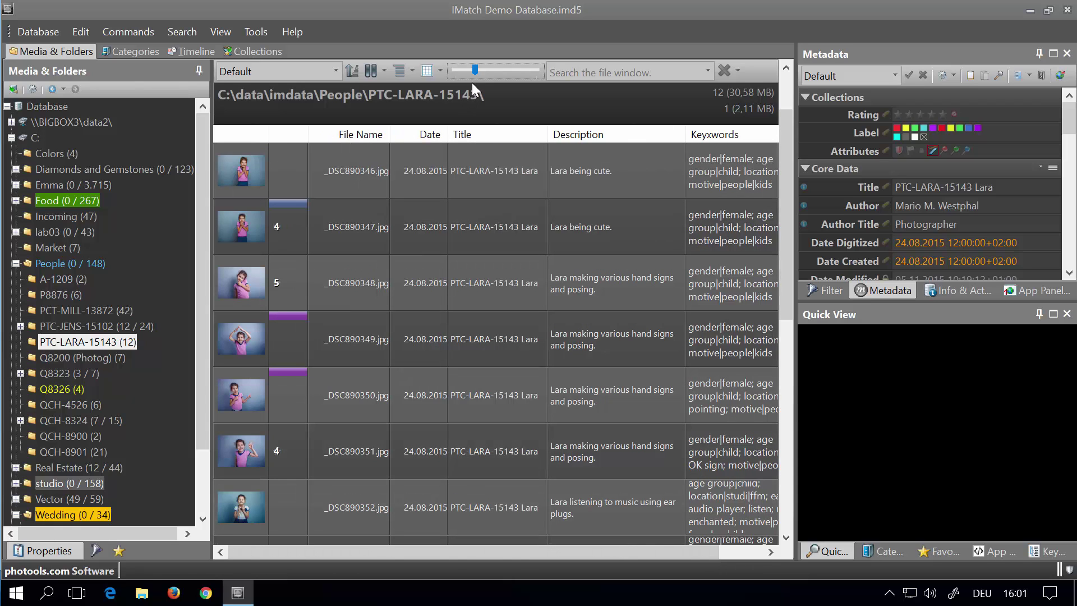
drag(473, 69, 476, 66)
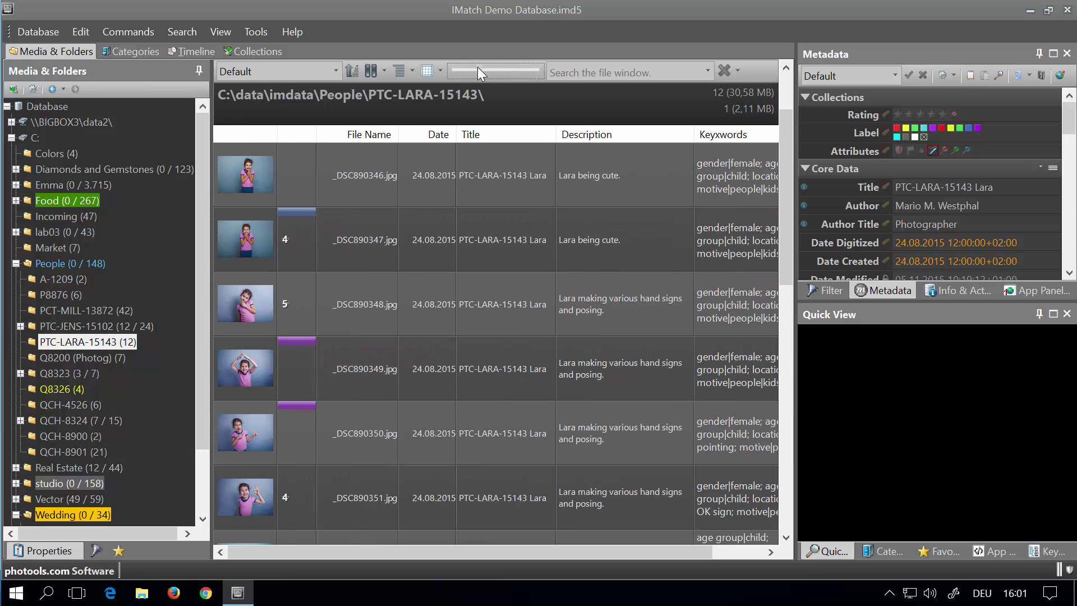
click(441, 72)
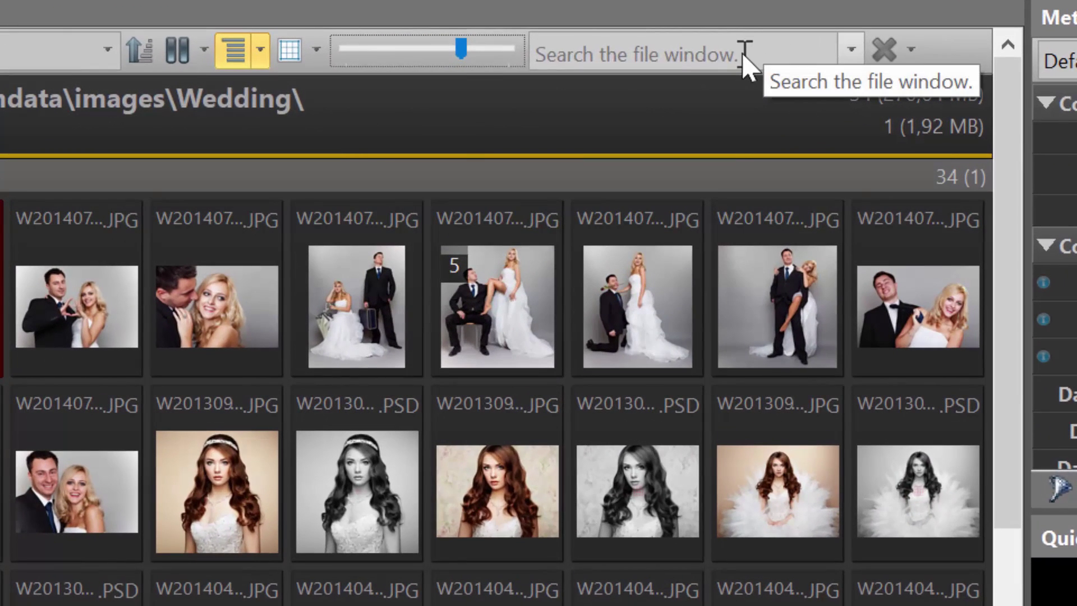
Search the Wedding files for 'rose', then 'martin', clear the search, and open the search options.
click(743, 54)
text(ros)
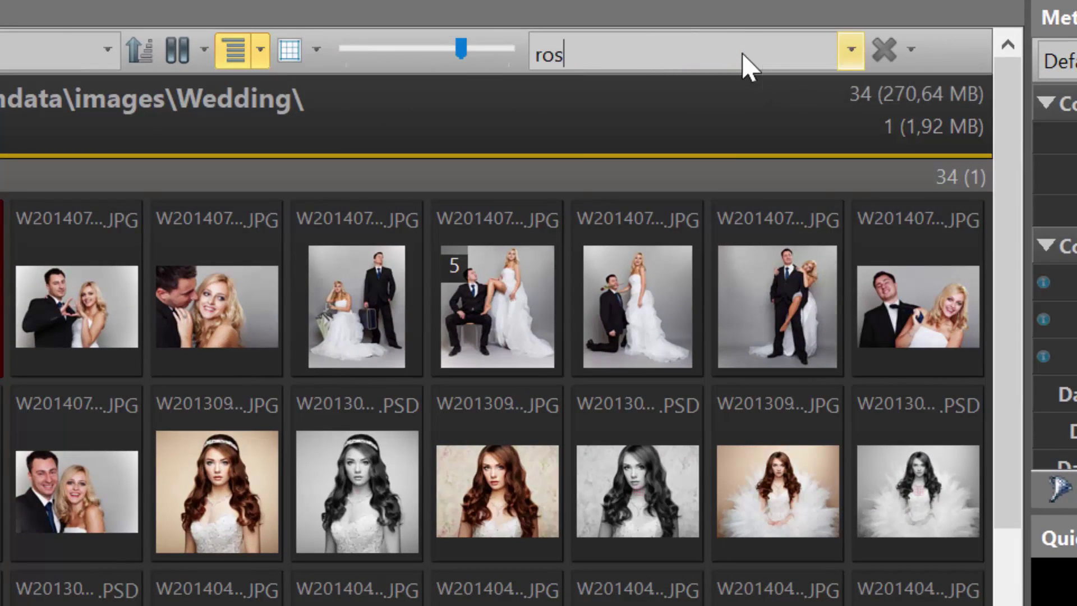
text(e)
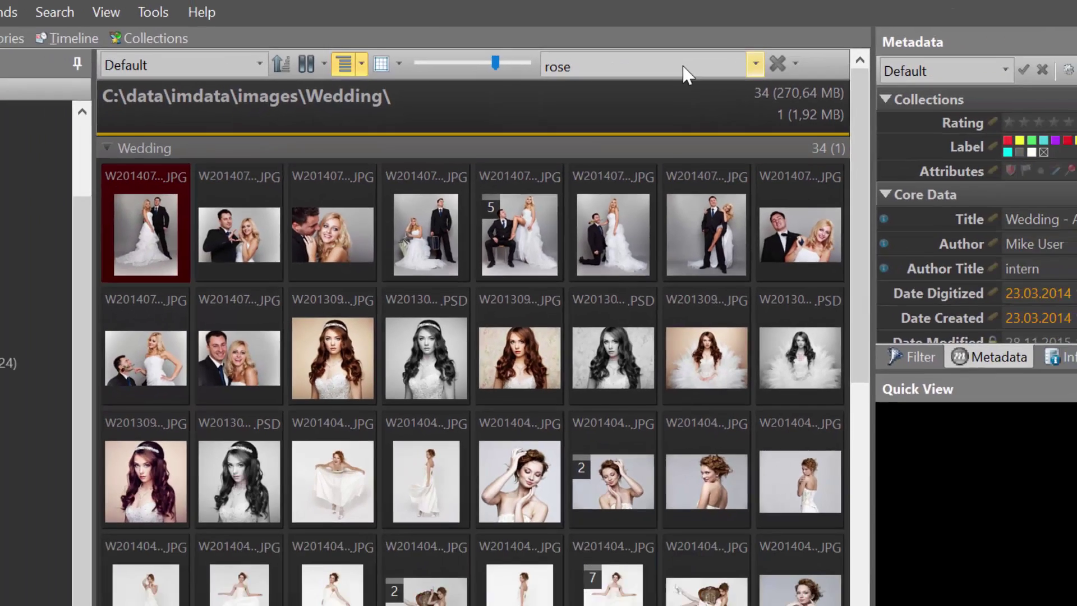
key(Return)
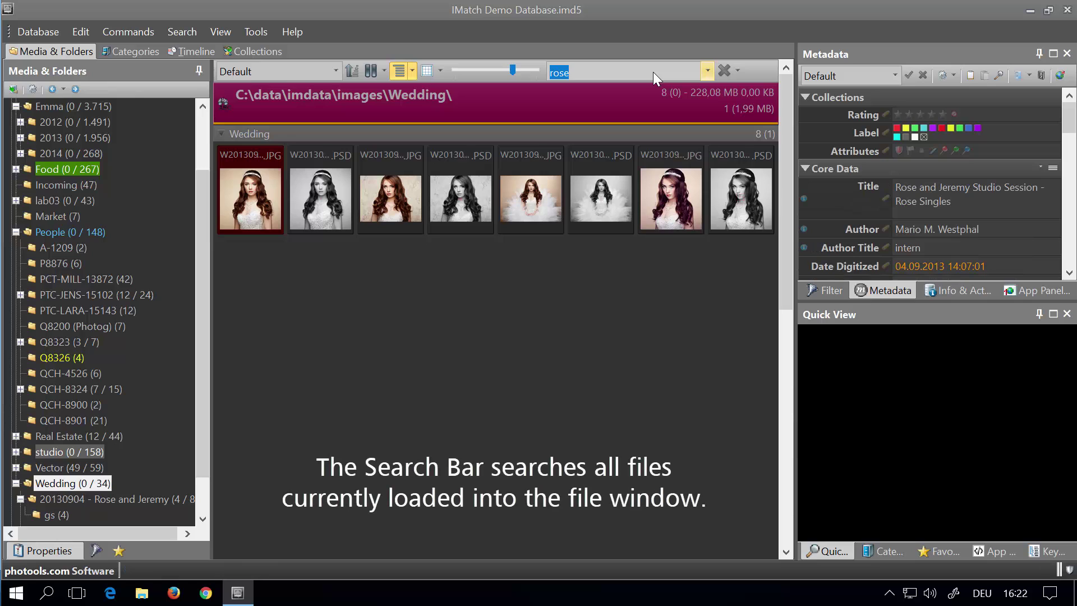
text(martin)
key(Return)
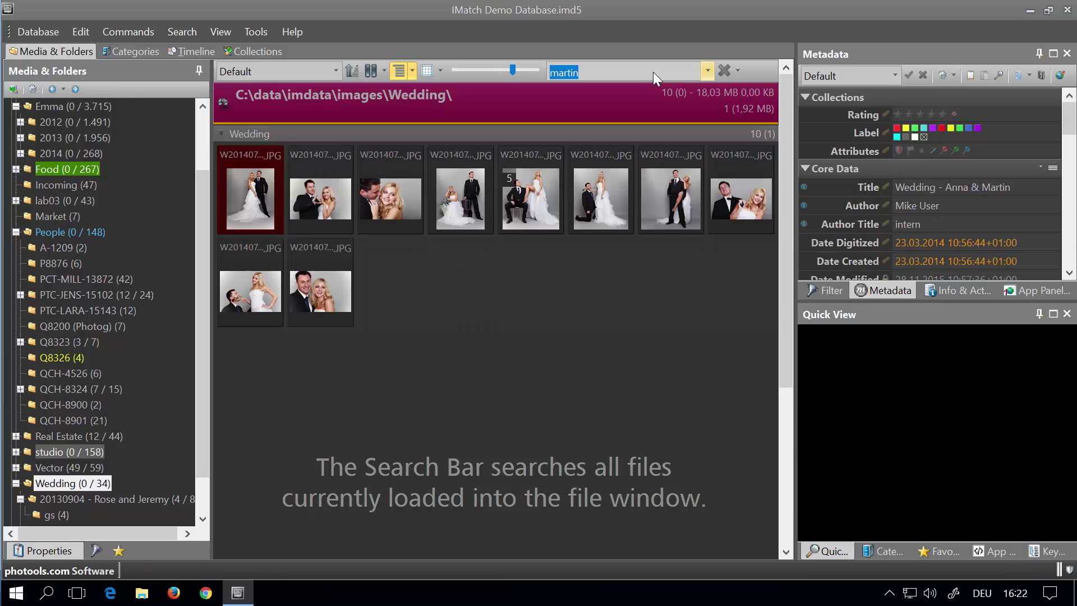
click(721, 70)
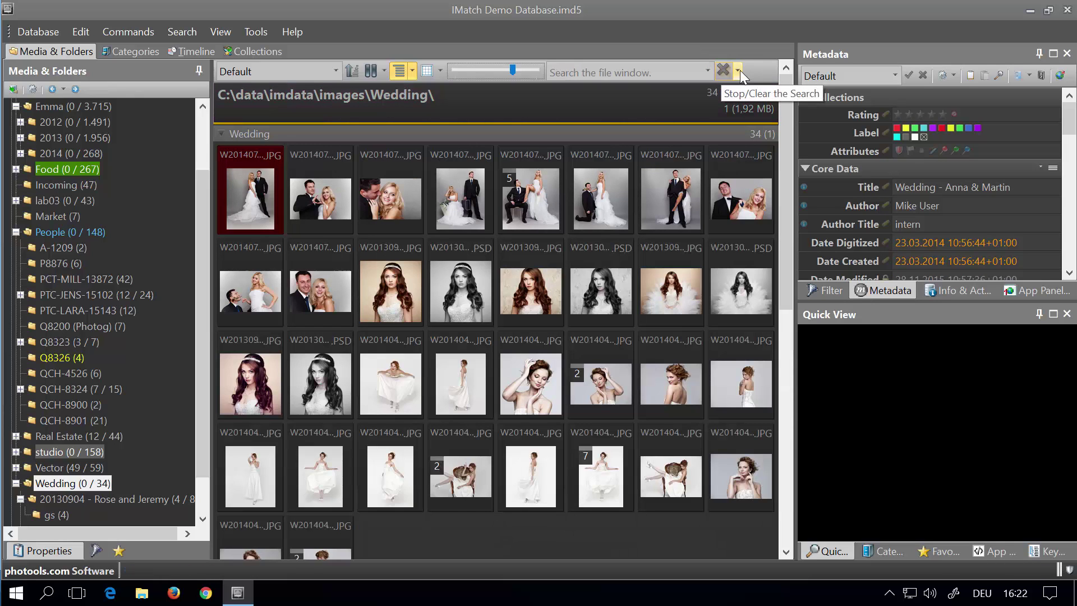
click(738, 71)
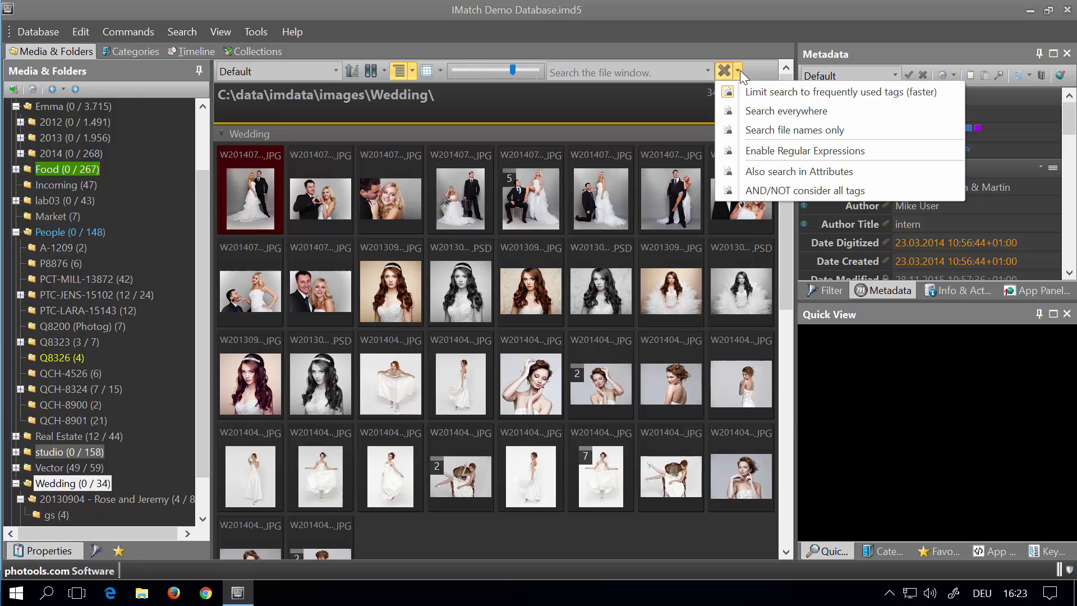
Open context help for the search bar with F1 and read through the Search Bar topic.
click(661, 71)
key(F1)
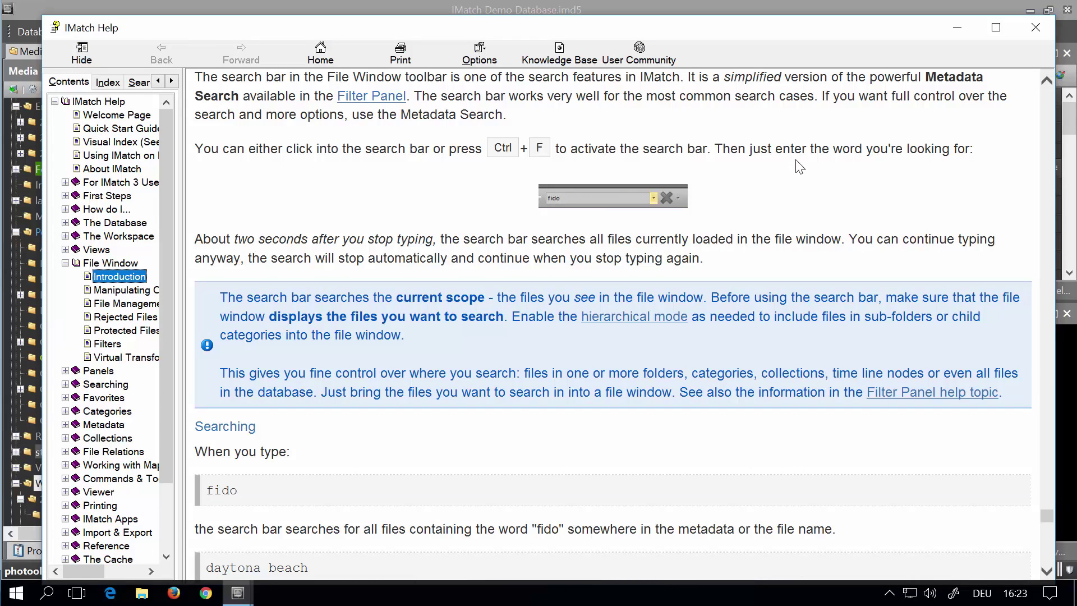
scroll(799, 167, up, 5)
scroll(799, 167, down, 15)
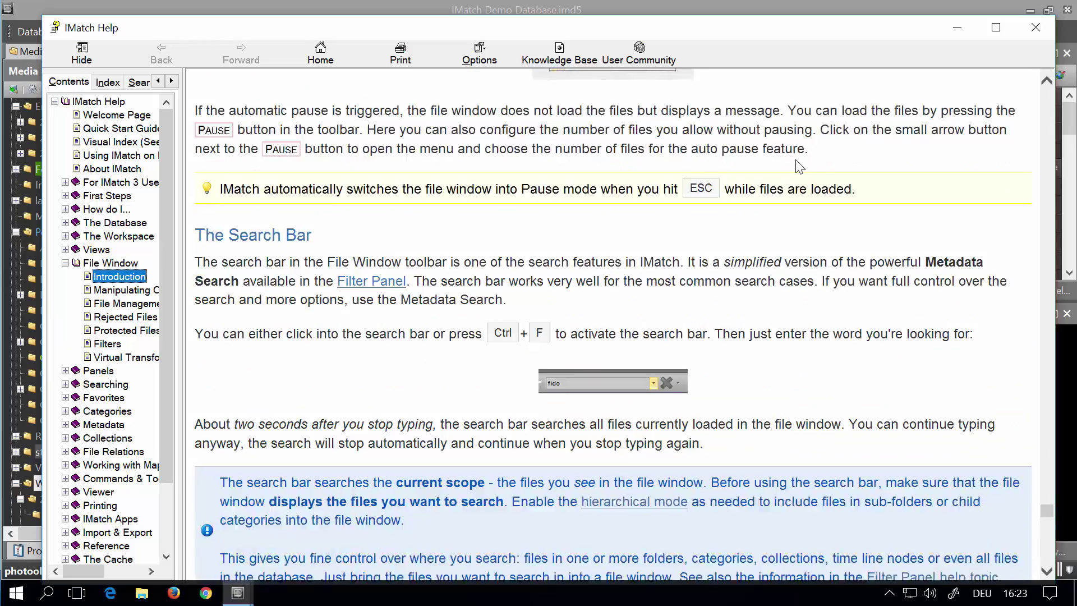
scroll(799, 167, down, 2)
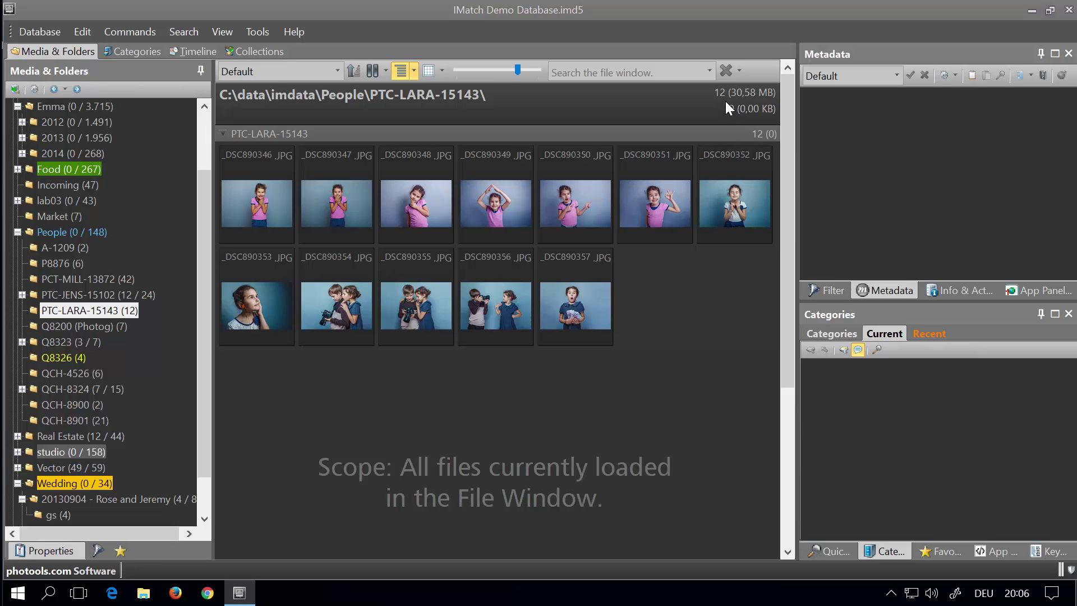
Show the Wedding folder, then the People folder's 148 images grouped into subfolder sections.
click(68, 482)
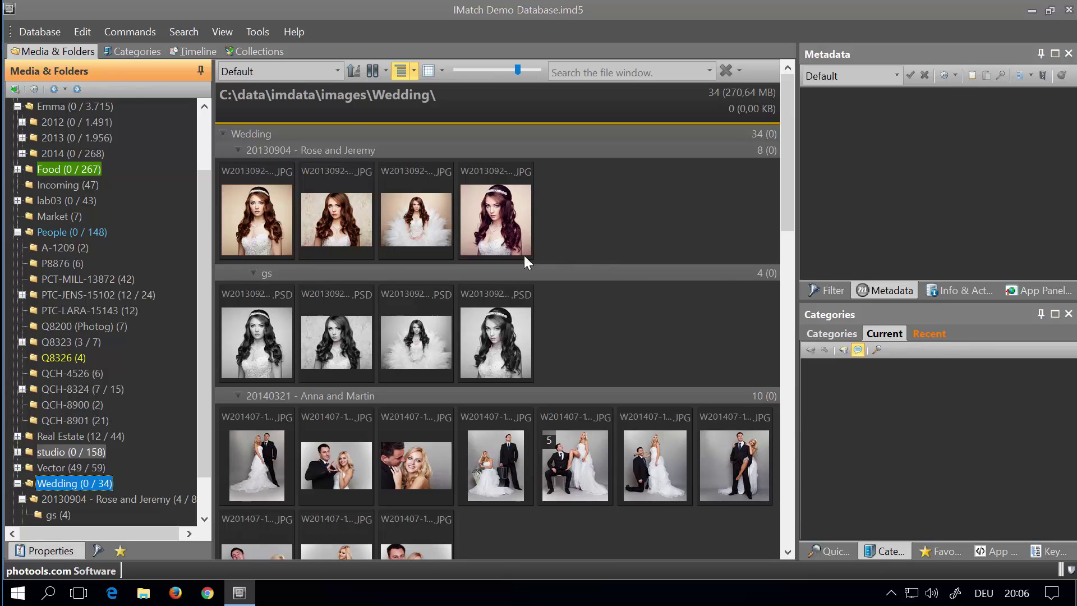
click(82, 233)
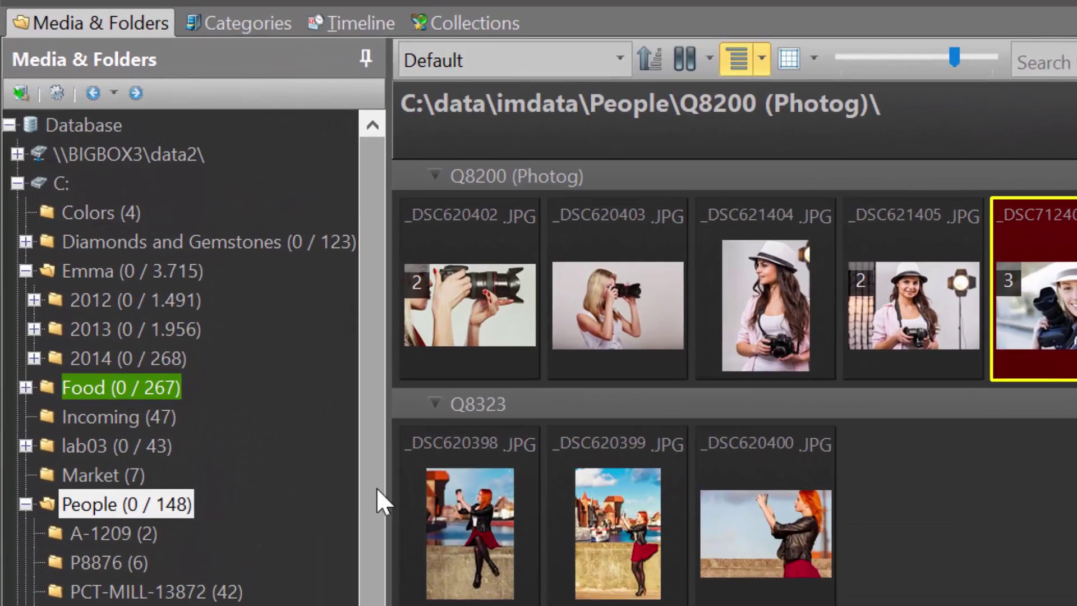
Search the entire Database for 'lara' and list the 13 matches without grouping.
click(56, 189)
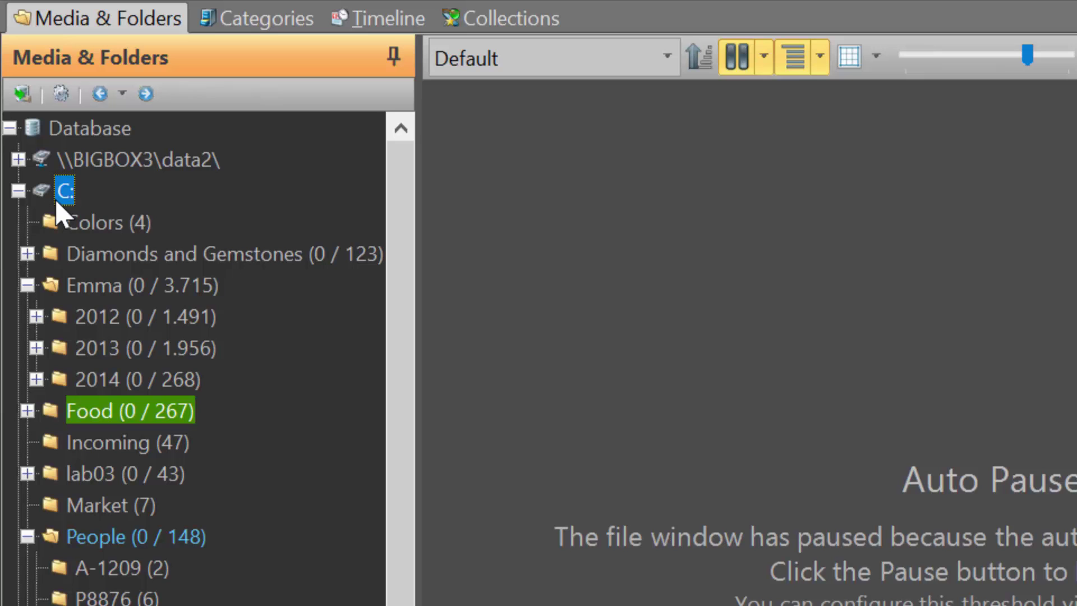
click(96, 135)
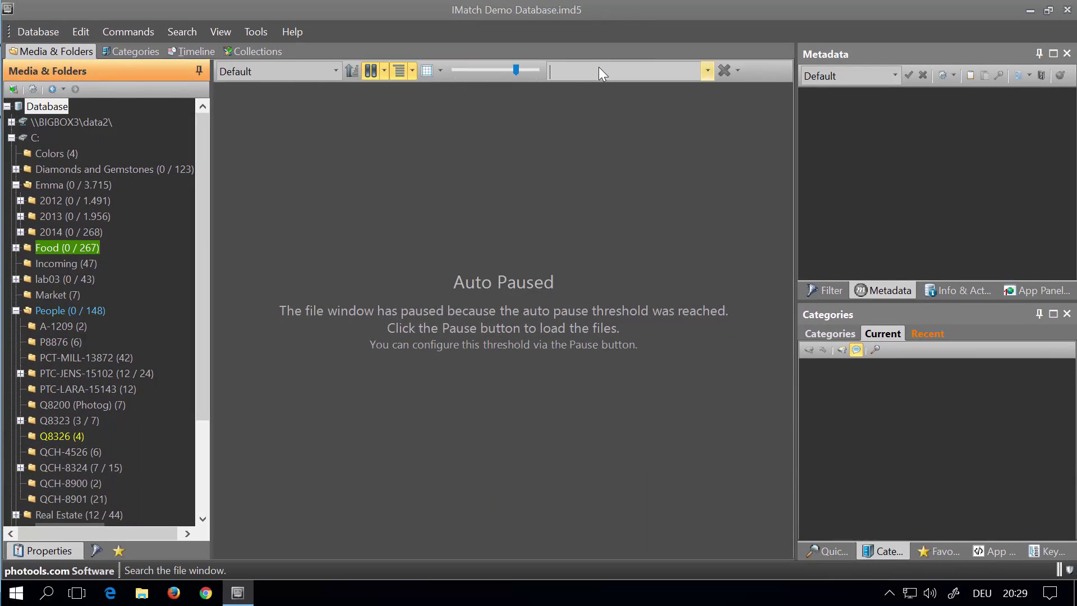
click(600, 66)
text(lara)
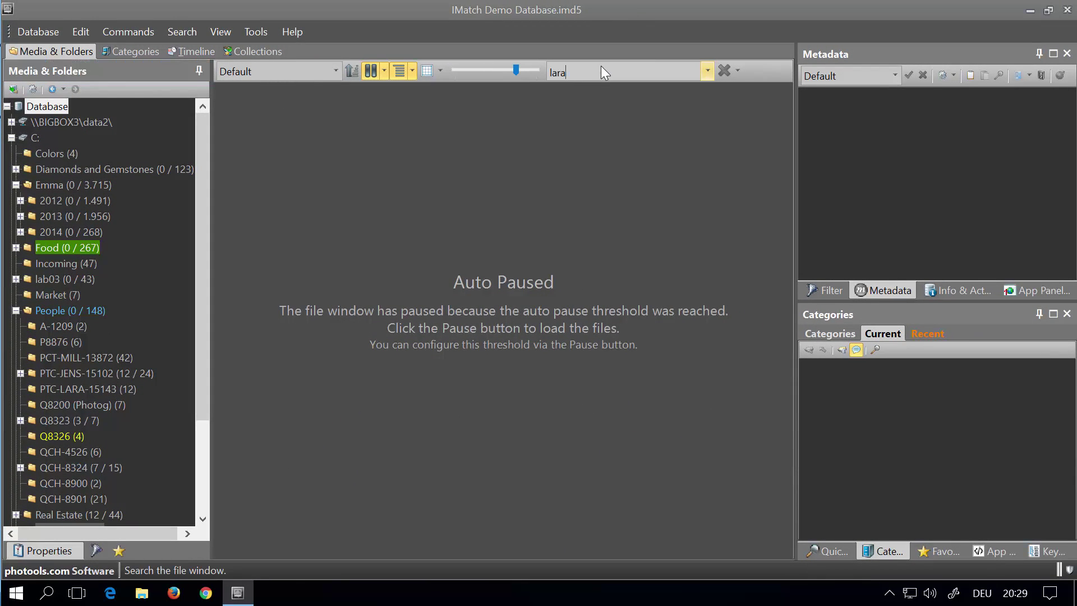
key(Return)
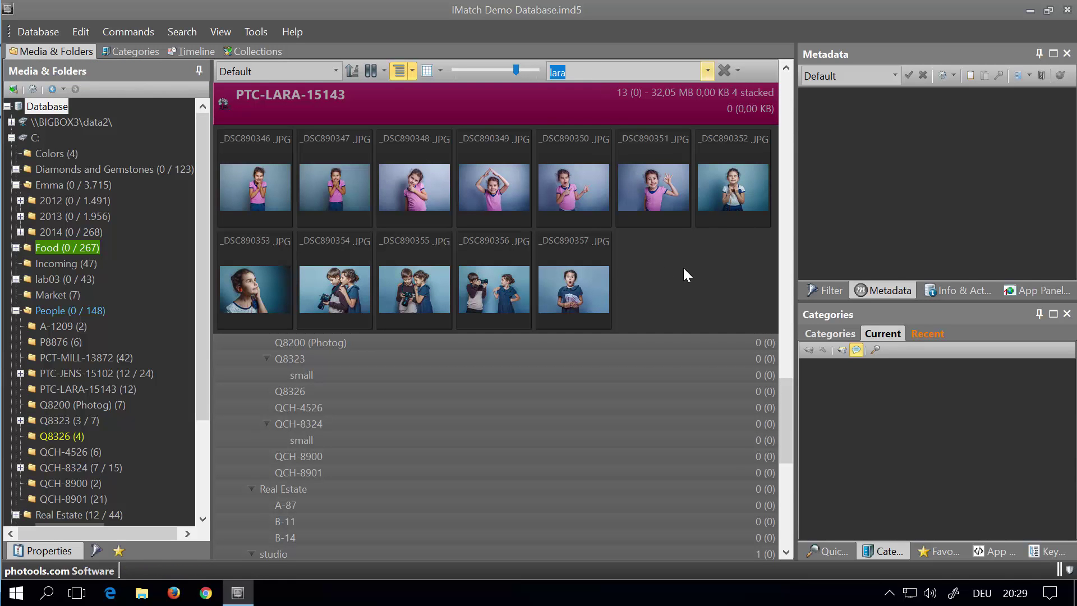
click(684, 269)
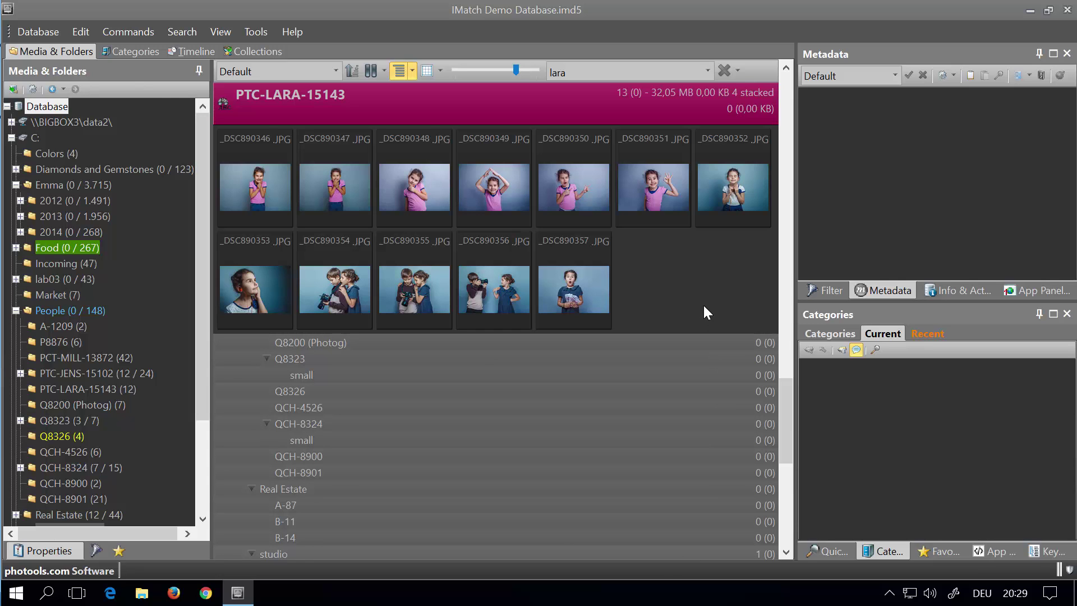
click(396, 72)
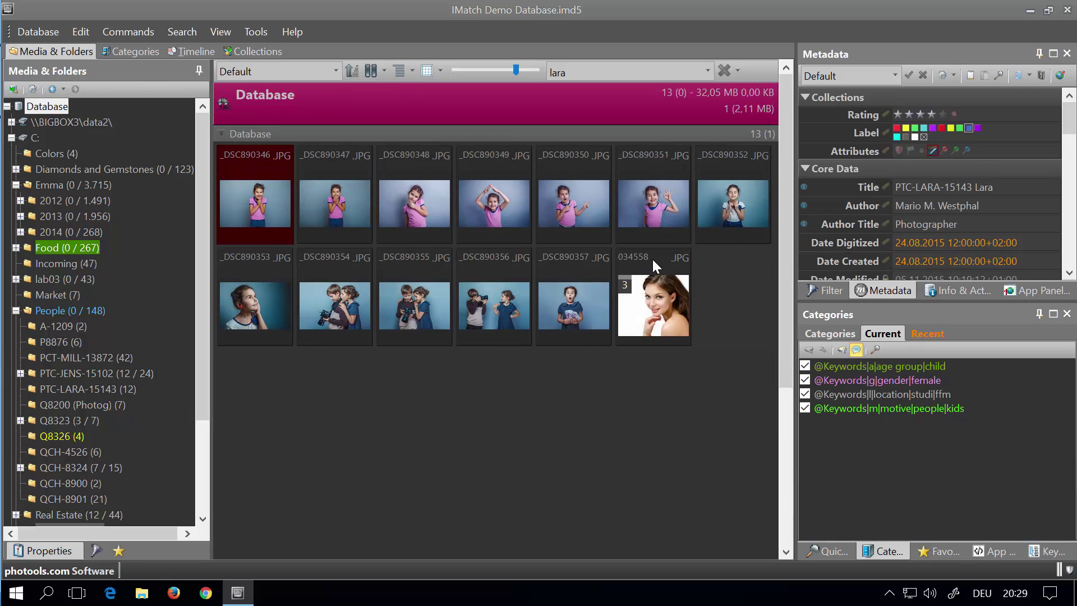
Clear the 'lara' search and open the context menu for _DSC890357.jpg.
click(721, 71)
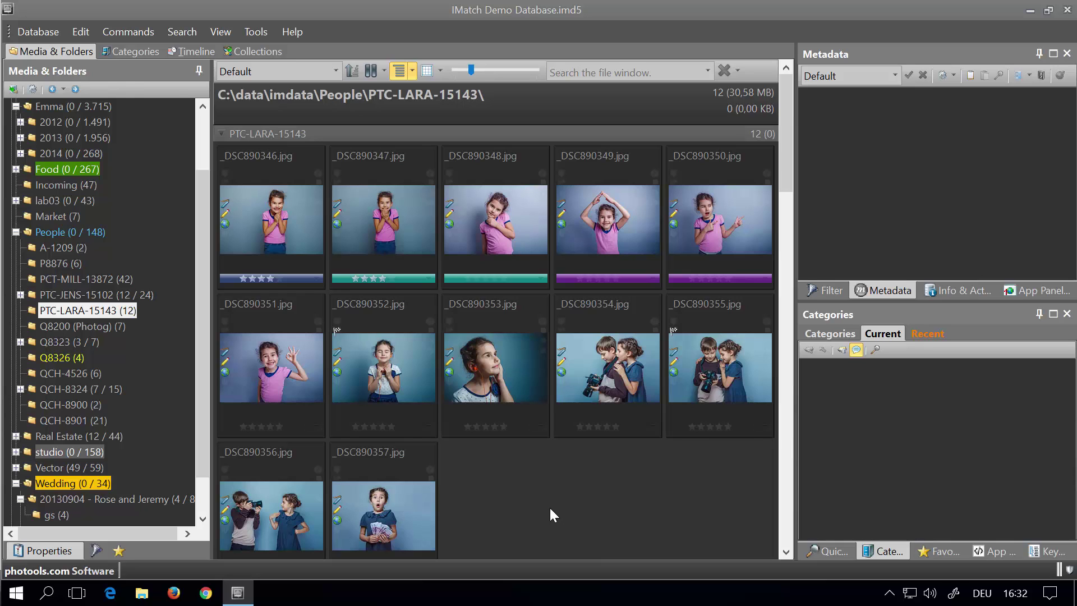
click(378, 489)
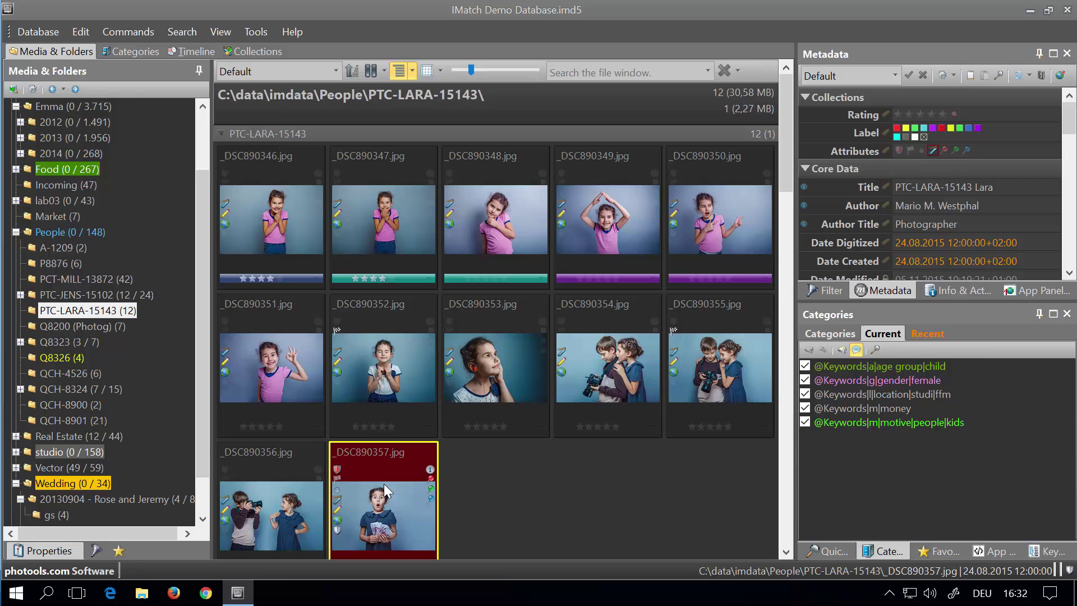
right_click(383, 484)
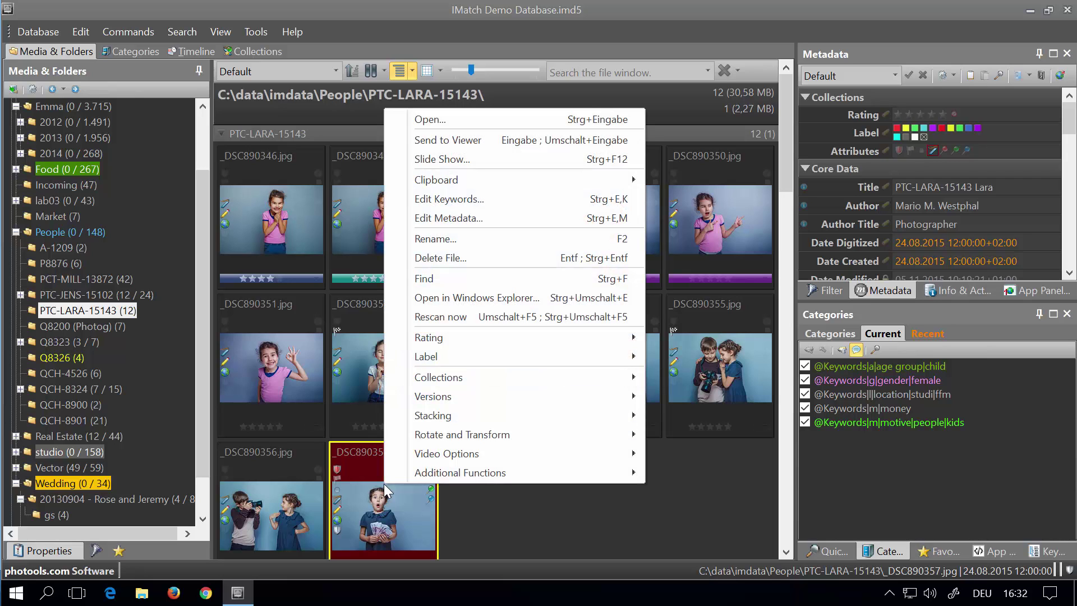